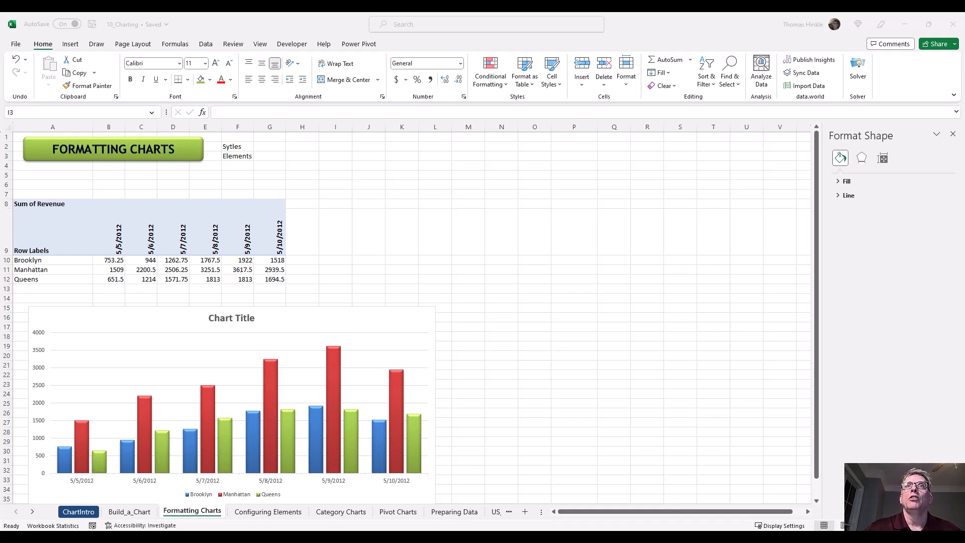
# Create a column chart from the Sum of Revenue table and place it as an object in the Formatting Charts sheet
pyautogui.click(207, 270)
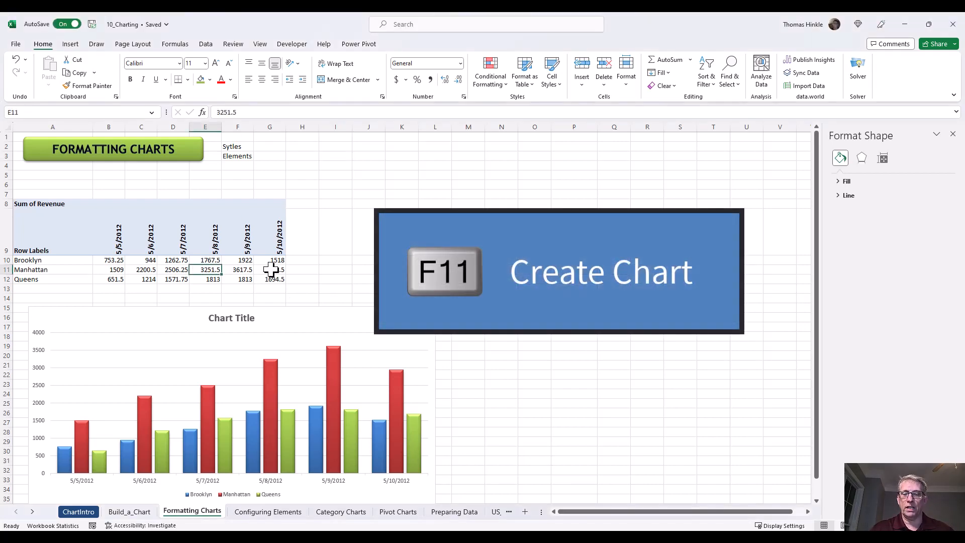
pyautogui.press('F11')
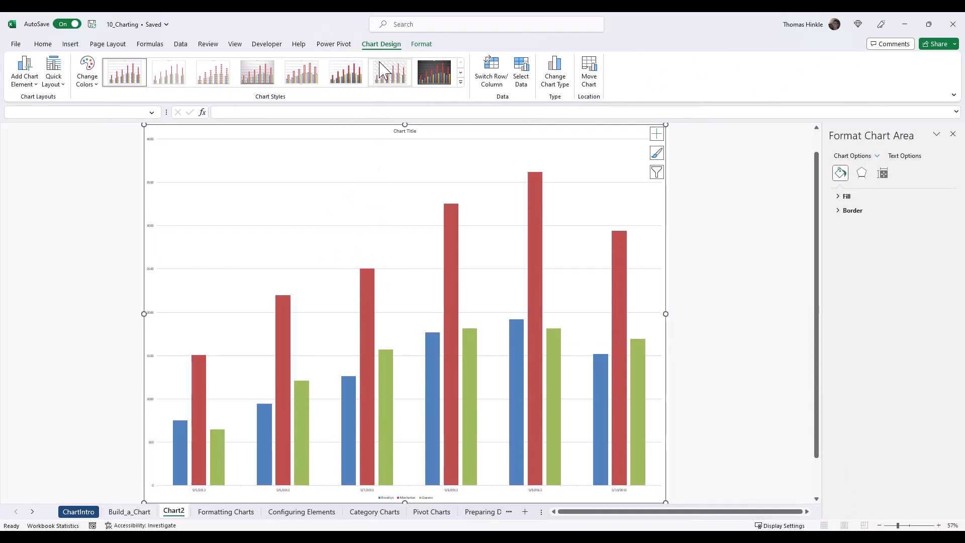
pyautogui.click(589, 72)
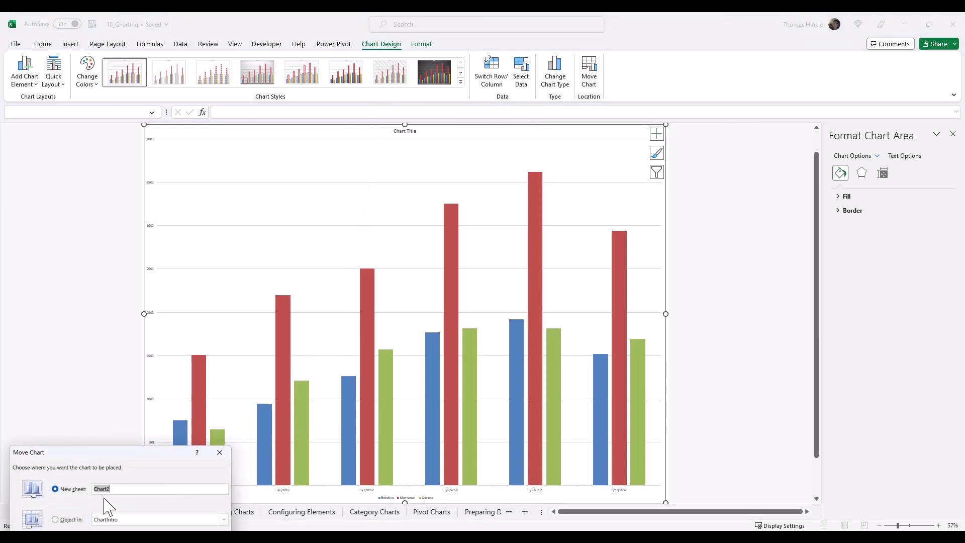
pyautogui.moveTo(103, 455); pyautogui.dragTo(192, 363)
pyautogui.click(152, 429)
pyautogui.click(221, 428)
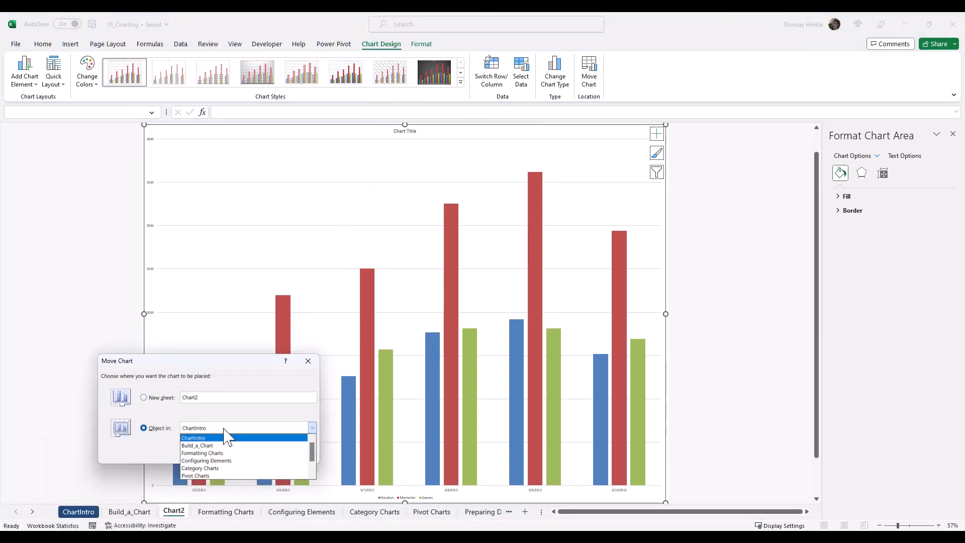
pyautogui.click(222, 454)
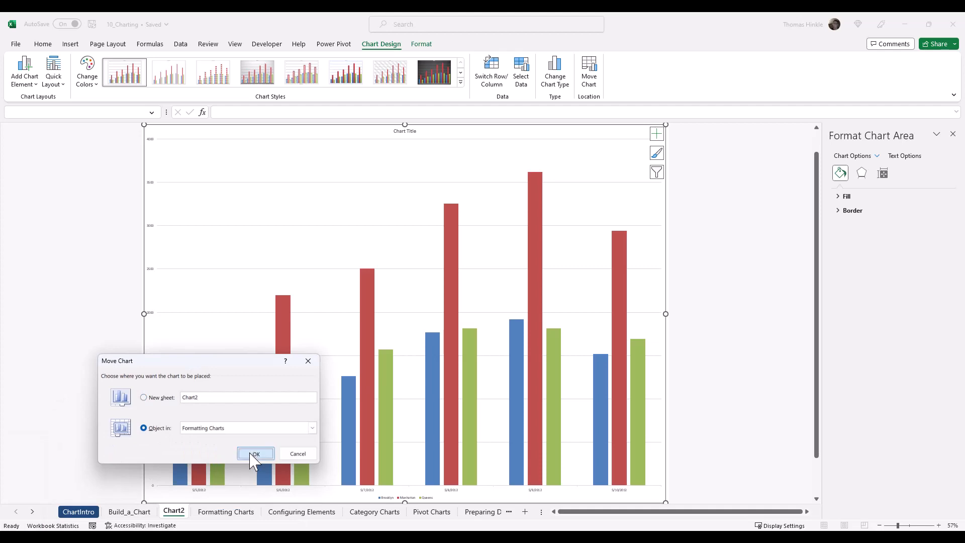
pyautogui.click(255, 453)
# Position the new chart beside the existing one and enlarge it to nearly the same size
pyautogui.moveTo(556, 291); pyautogui.dragTo(602, 314)
pyautogui.scroll(-2, 671, 364)
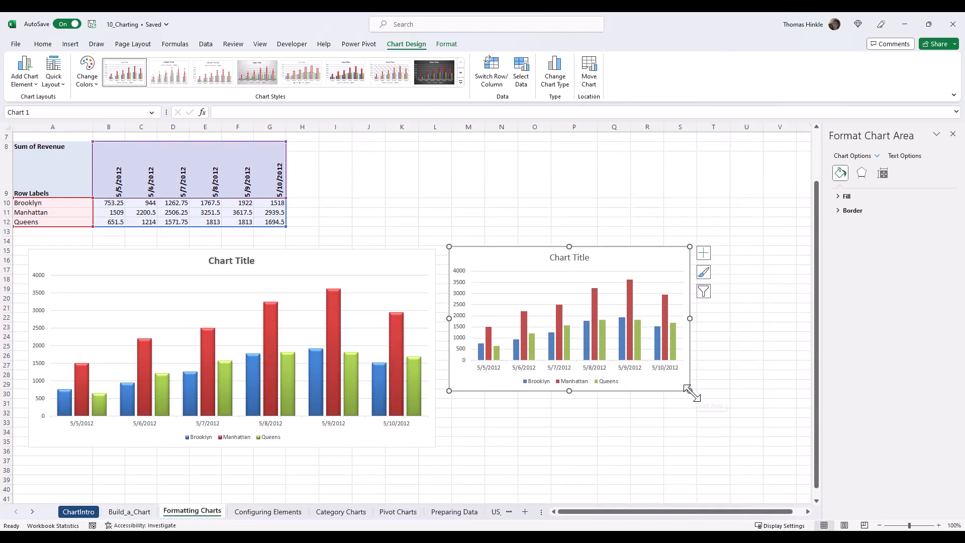
pyautogui.moveTo(691, 398); pyautogui.dragTo(769, 443)
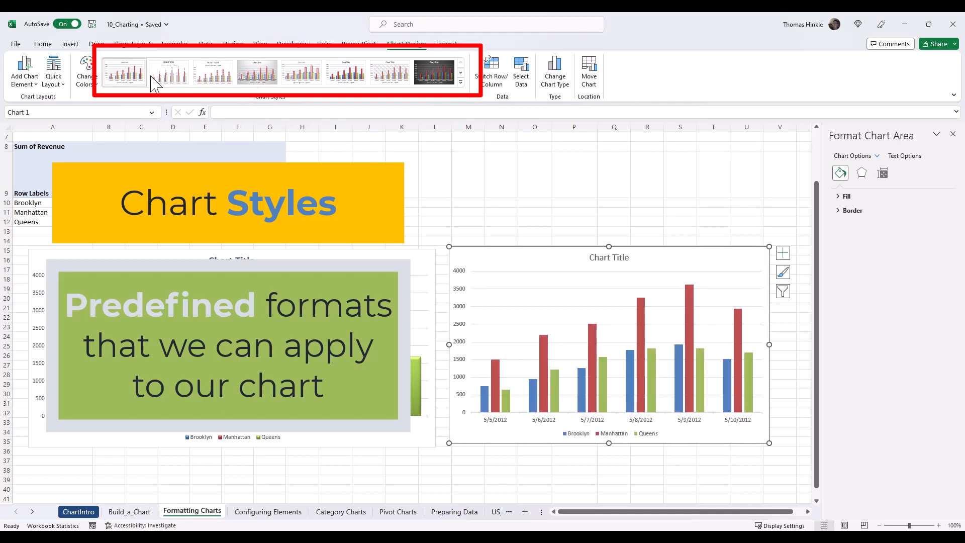
# Apply the last available chart style, with bevelled blue, red and green columns, to the new chart and compare it with the original
pyautogui.click(460, 81)
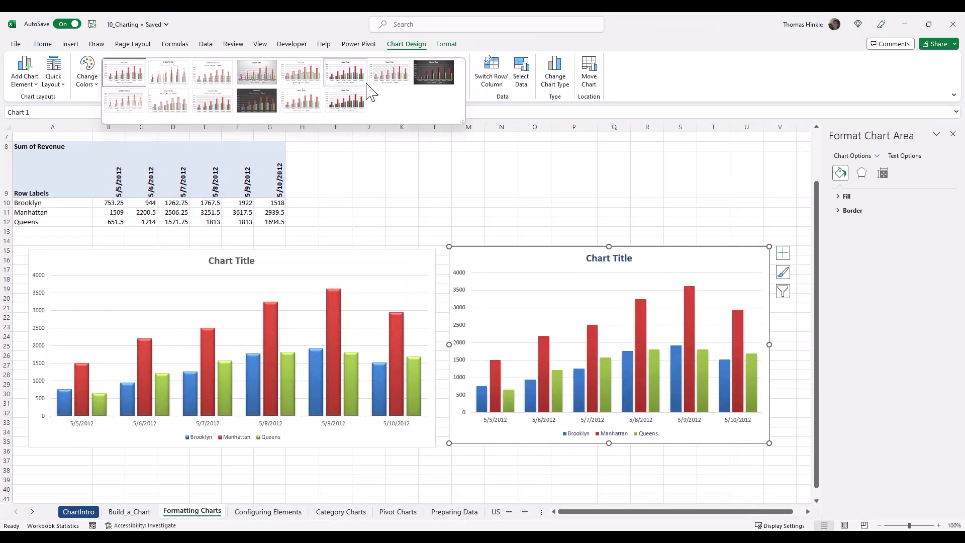
pyautogui.click(349, 107)
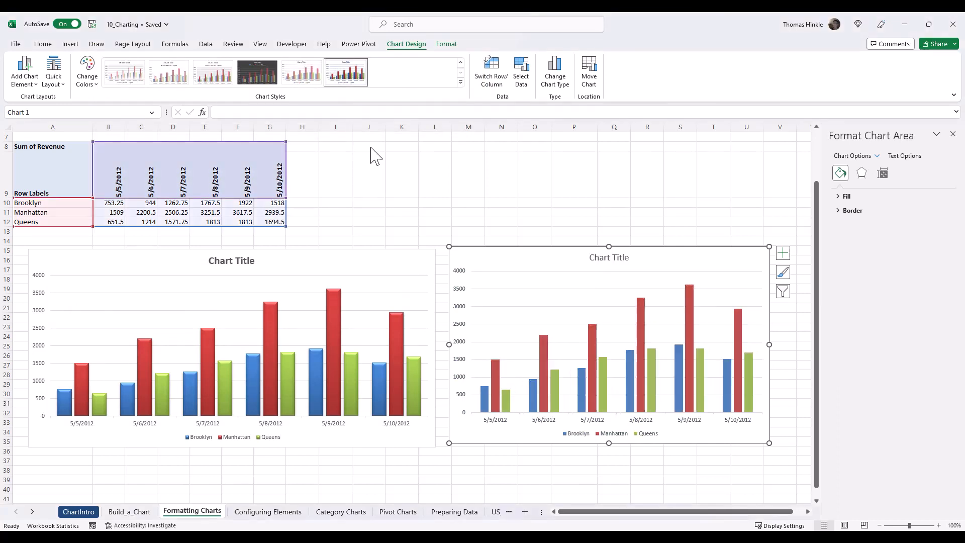
pyautogui.click(296, 267)
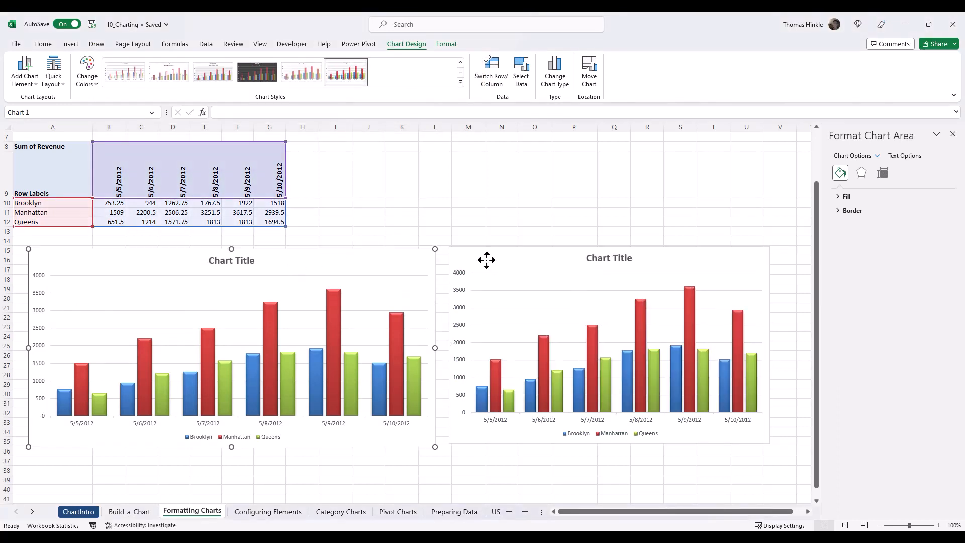
pyautogui.click(487, 253)
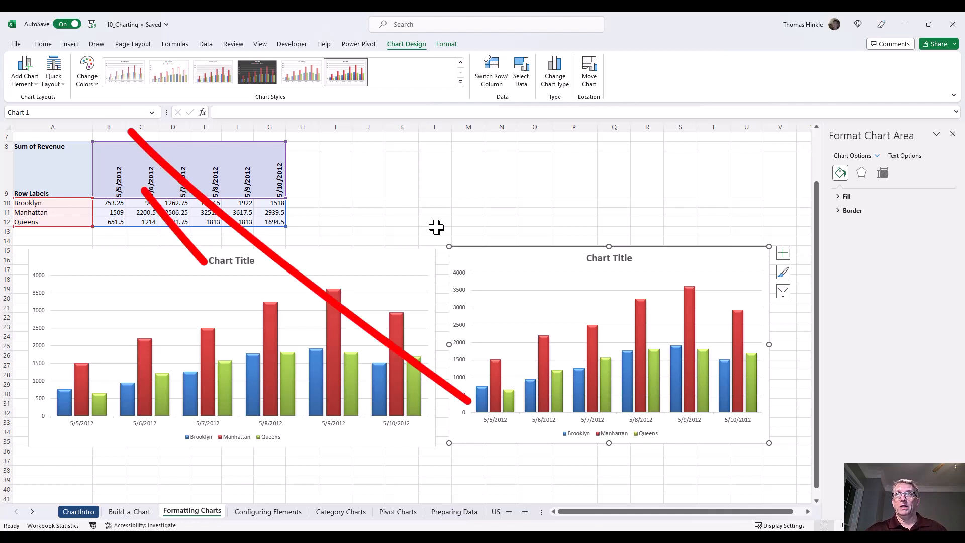
# Apply Layout 11 to the new chart and recolor it with the olive green Monochromatic Palette 3
pyautogui.click(59, 84)
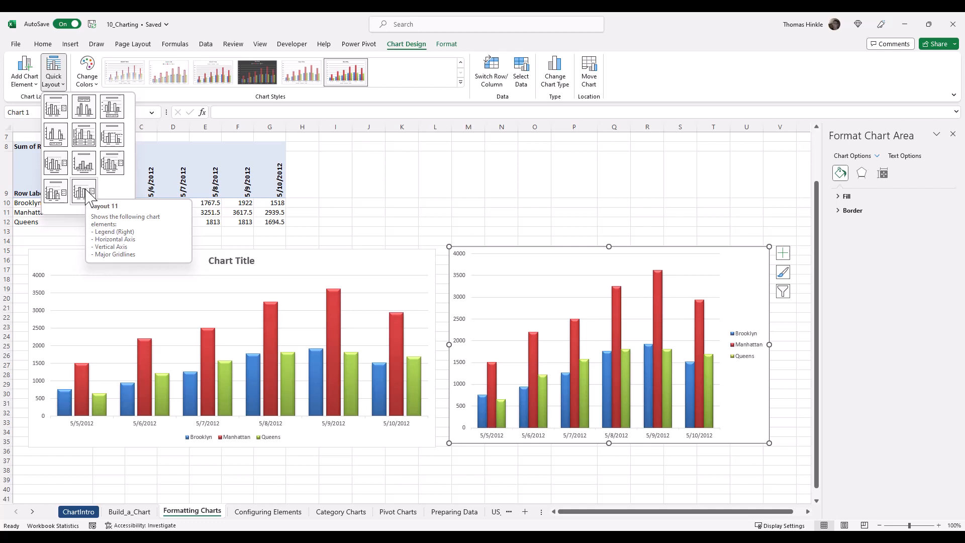
pyautogui.click(84, 191)
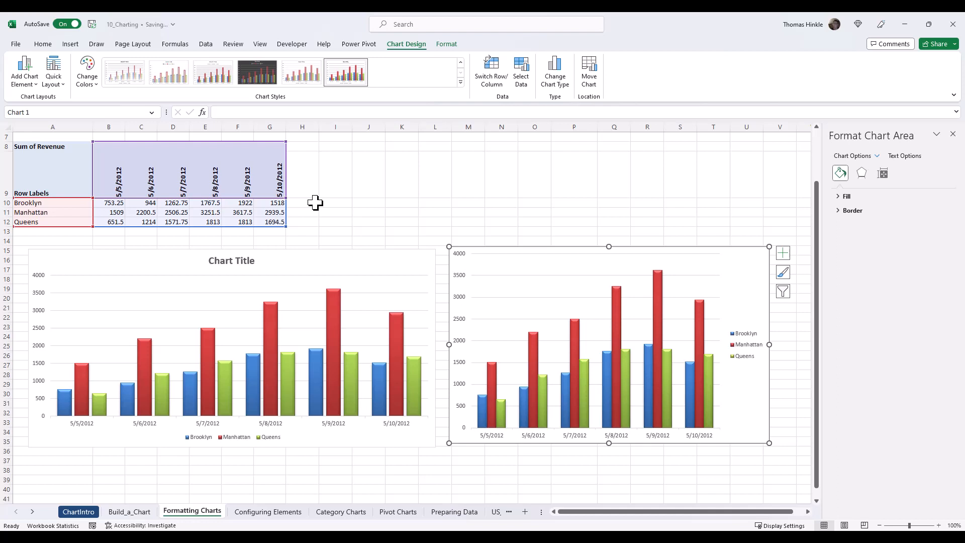
pyautogui.click(93, 86)
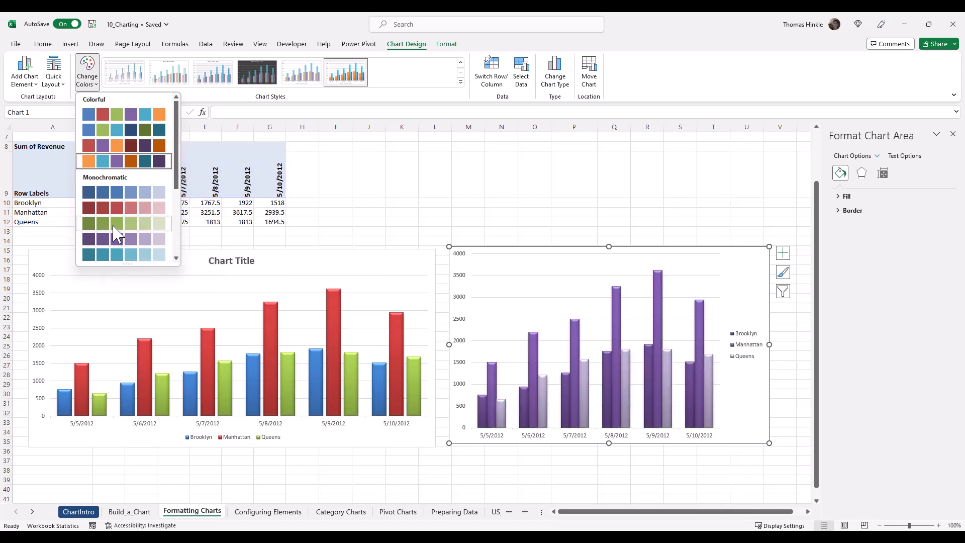
pyautogui.click(112, 224)
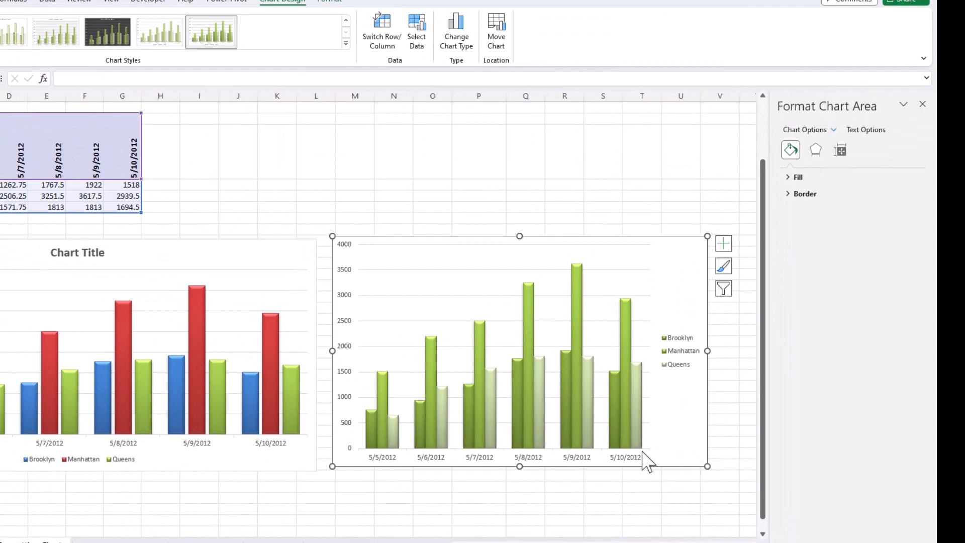
# Switch the new chart's rows and columns and recolor its series with the light-to-dark olive green monochromatic palette
pyautogui.click(397, 43)
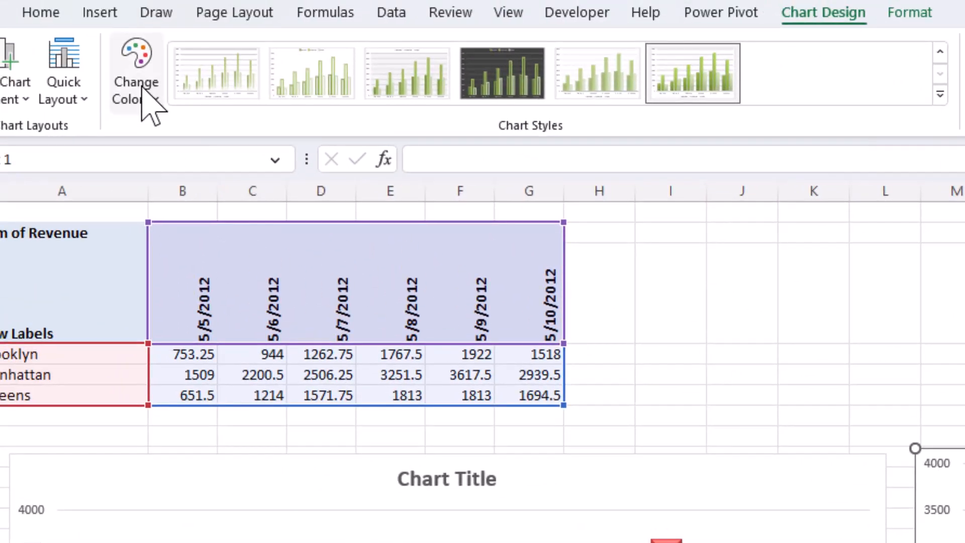
pyautogui.click(142, 86)
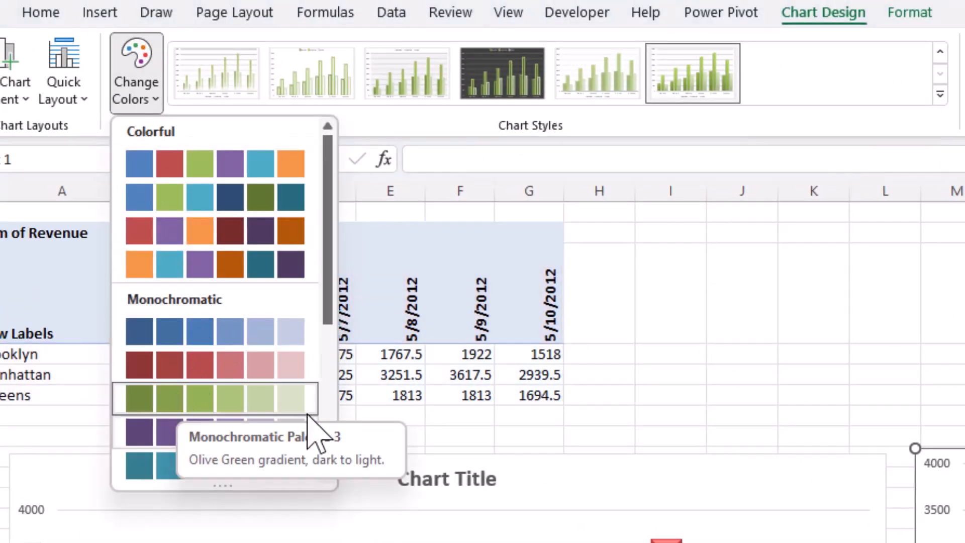
pyautogui.scroll(-2, 304, 422)
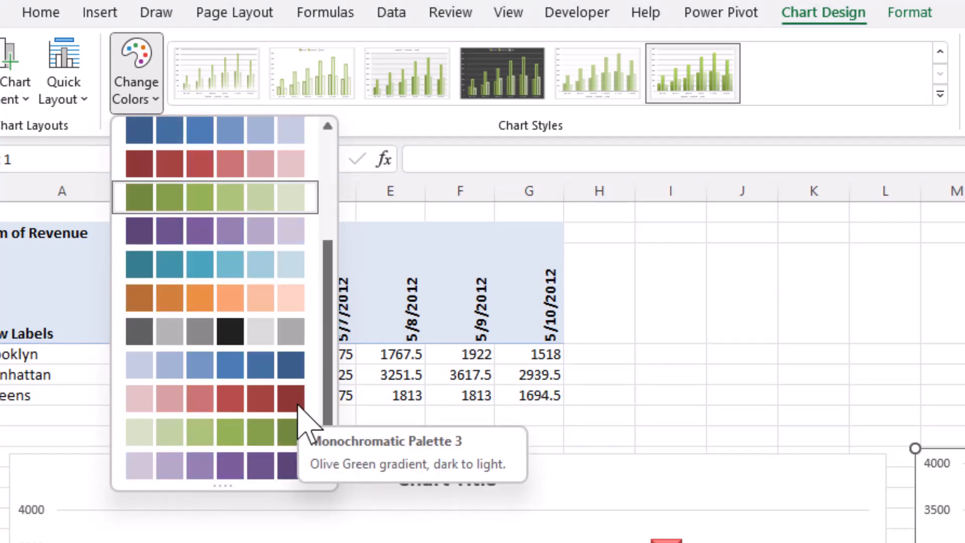
pyautogui.scroll(-1, 296, 417)
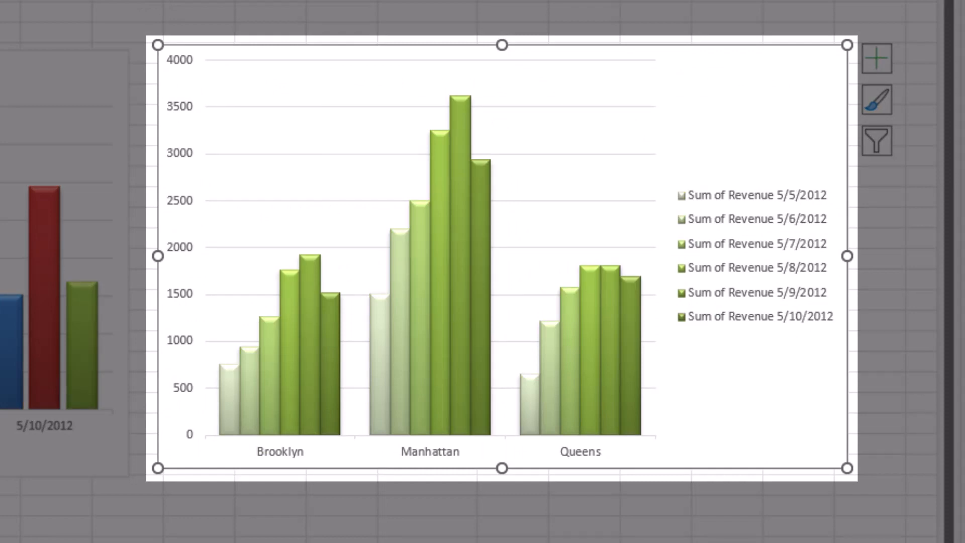
pyautogui.moveTo(226, 414)
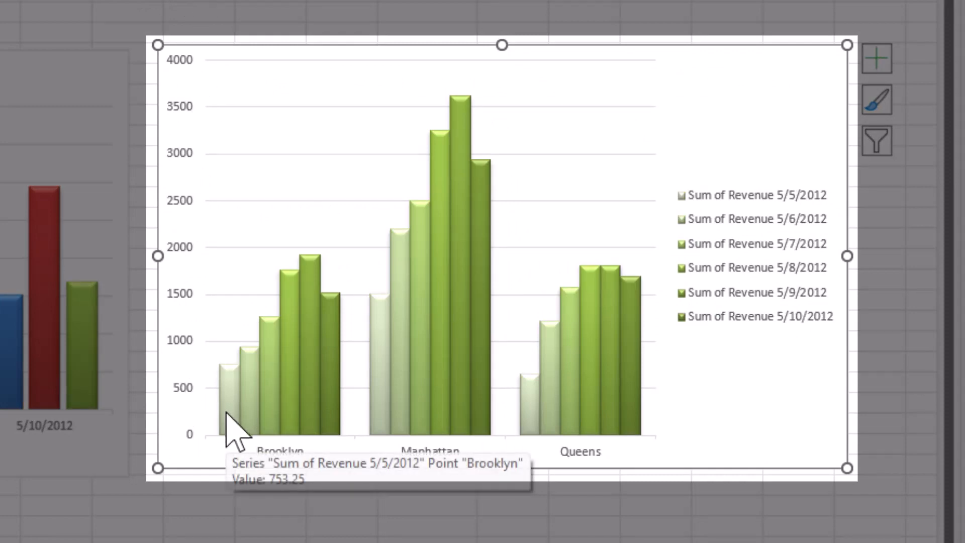
pyautogui.moveTo(296, 332)
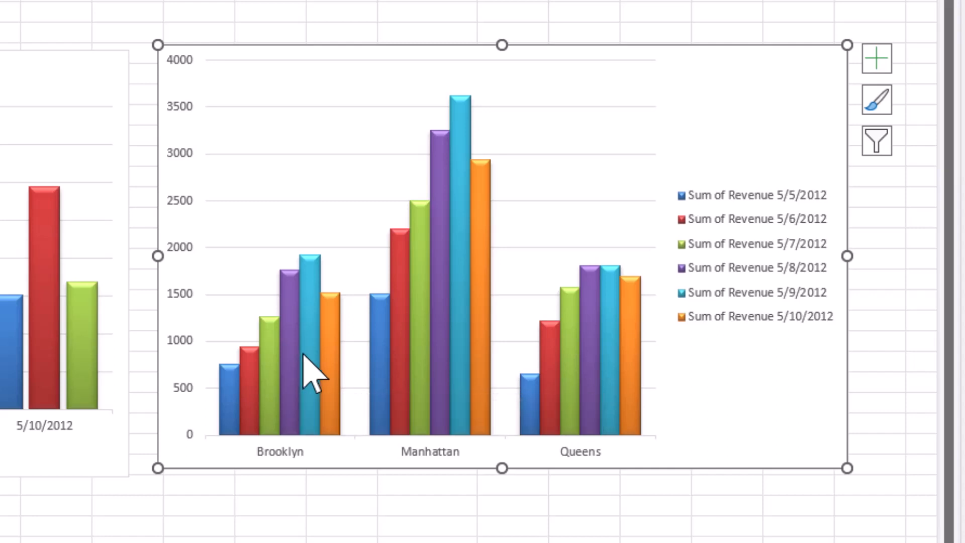
pyautogui.moveTo(303, 357)
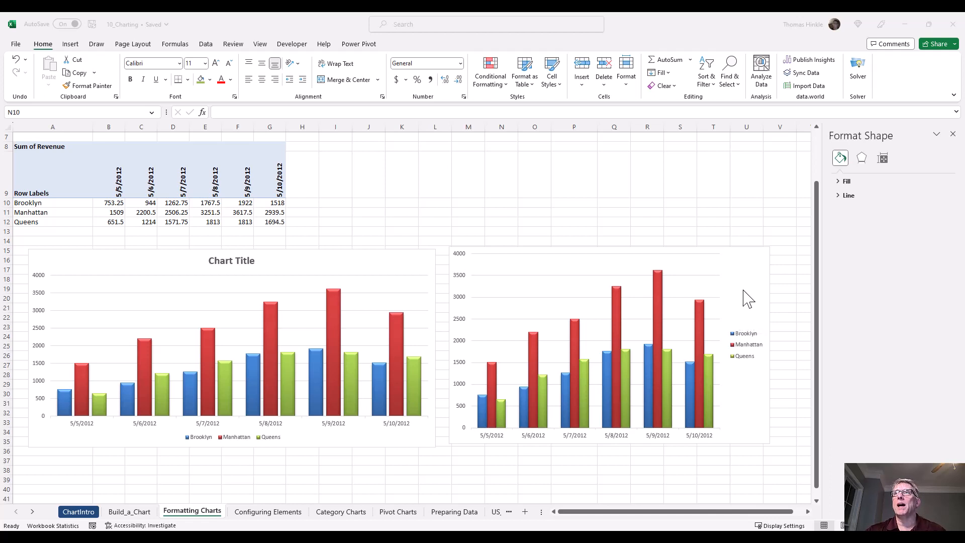
# Cut the untitled chart and paste it into the empty area further down the sheet at cell J52
pyautogui.click(735, 255)
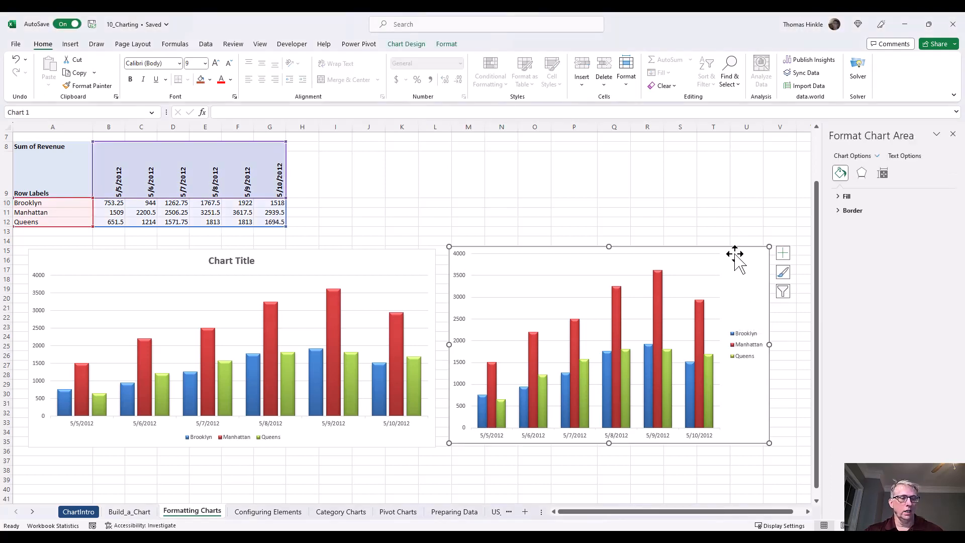
pyautogui.press('Delete')
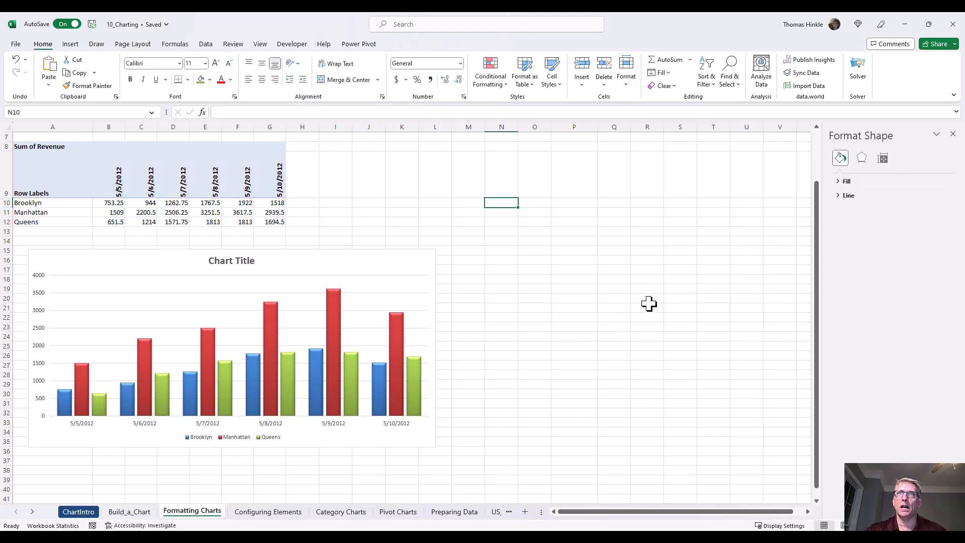
pyautogui.scroll(-7, 644, 316)
pyautogui.scroll(-5, 645, 318)
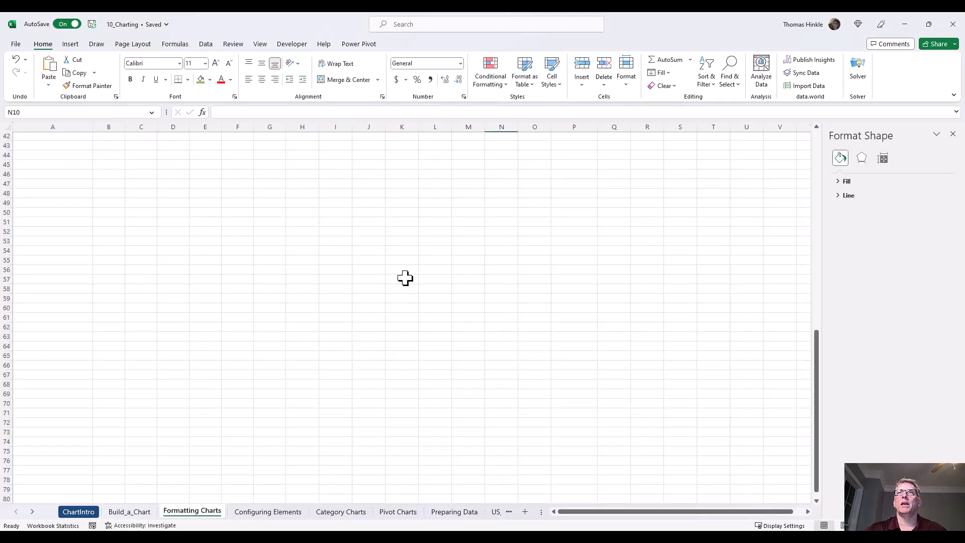
pyautogui.click(366, 230)
pyautogui.hotkey('ctrl', 'v')
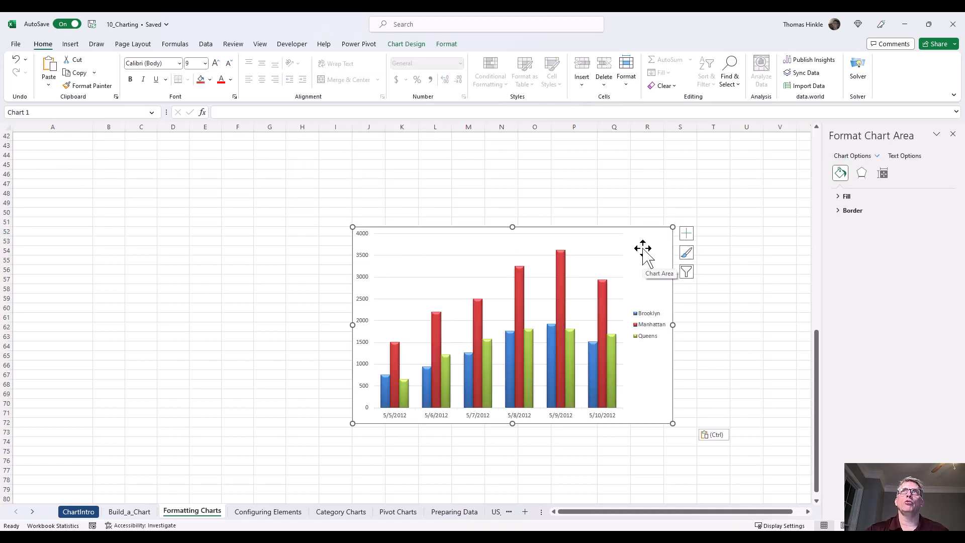
# Reapply the last chart style to the pasted chart and give it Layout 3, with a title above and the legend below
pyautogui.click(408, 44)
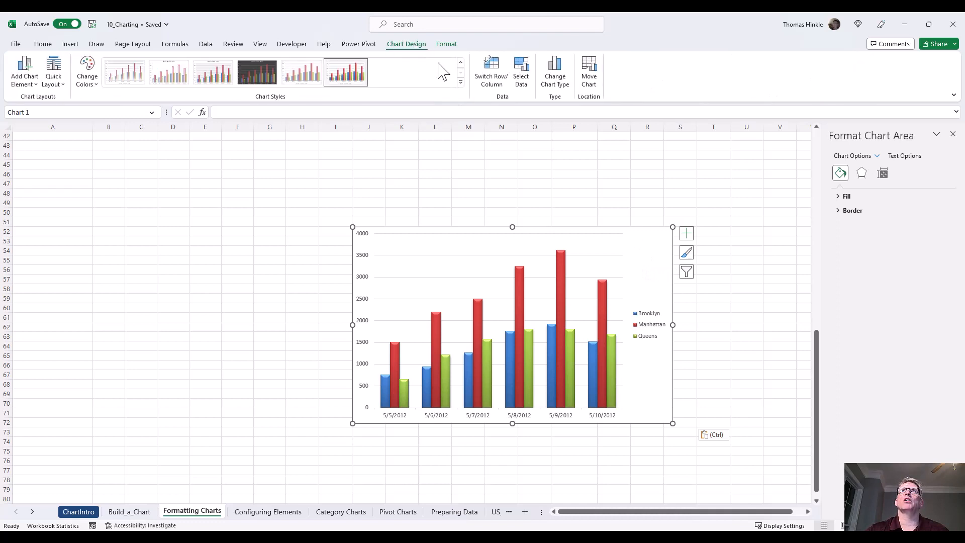
pyautogui.click(460, 82)
pyautogui.click(363, 116)
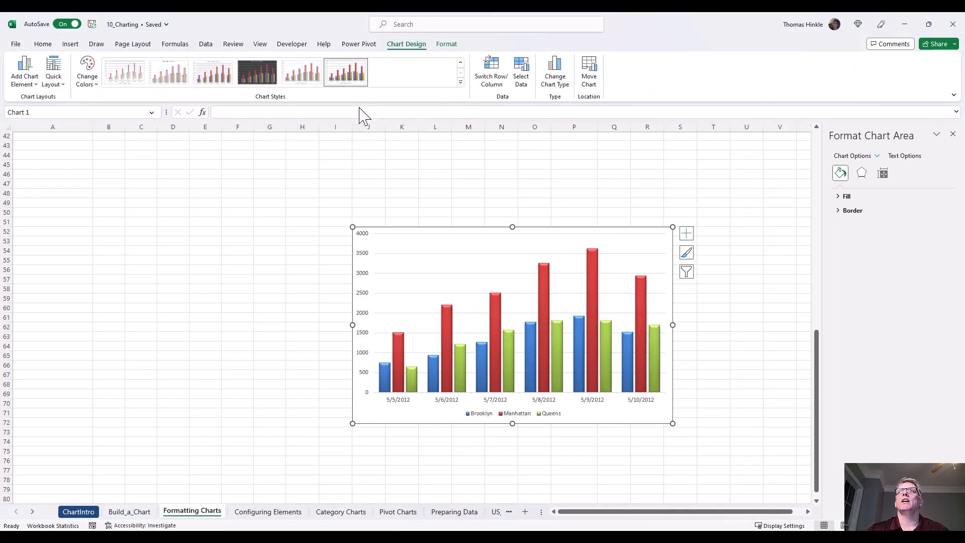
pyautogui.click(53, 72)
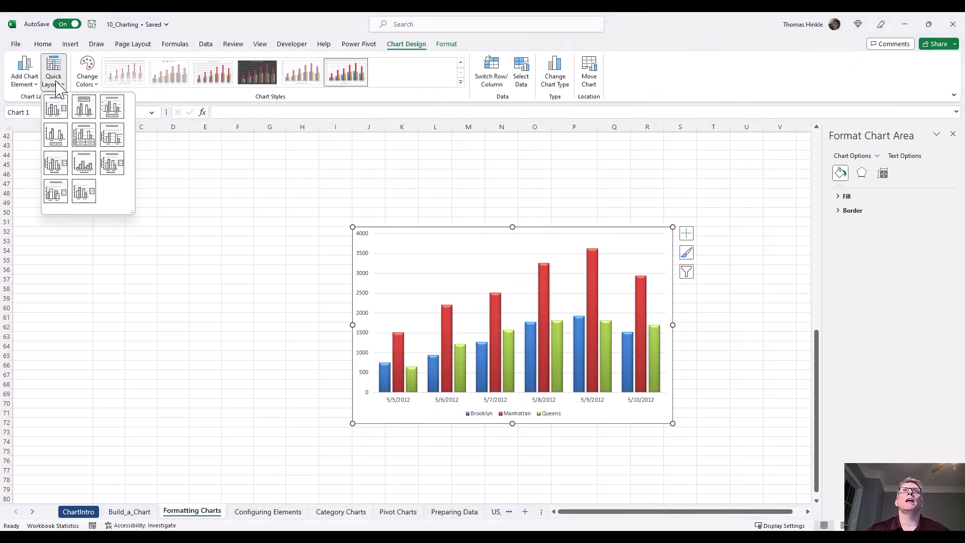
pyautogui.click(109, 112)
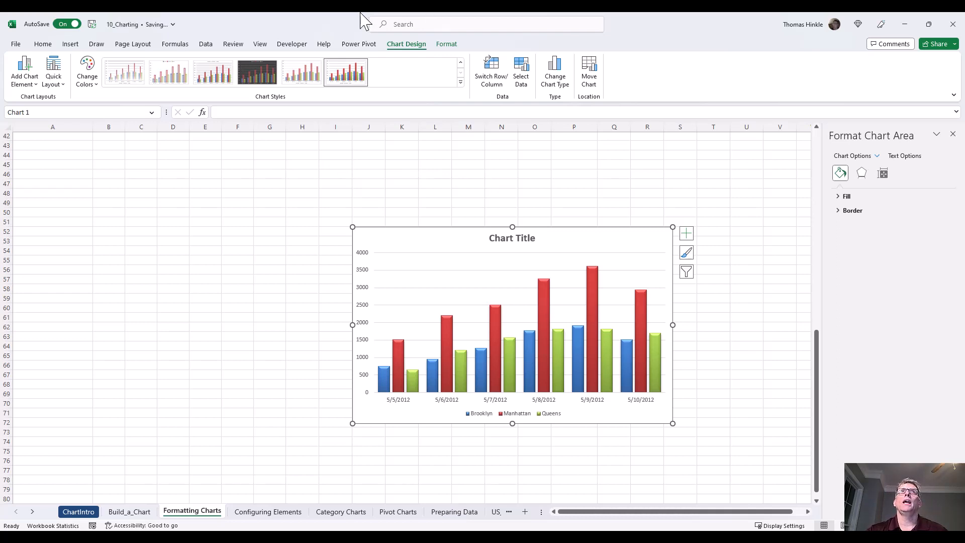
# View the list of selectable chart elements, and open the formatting pane for the chart area and widen it
pyautogui.click(445, 48)
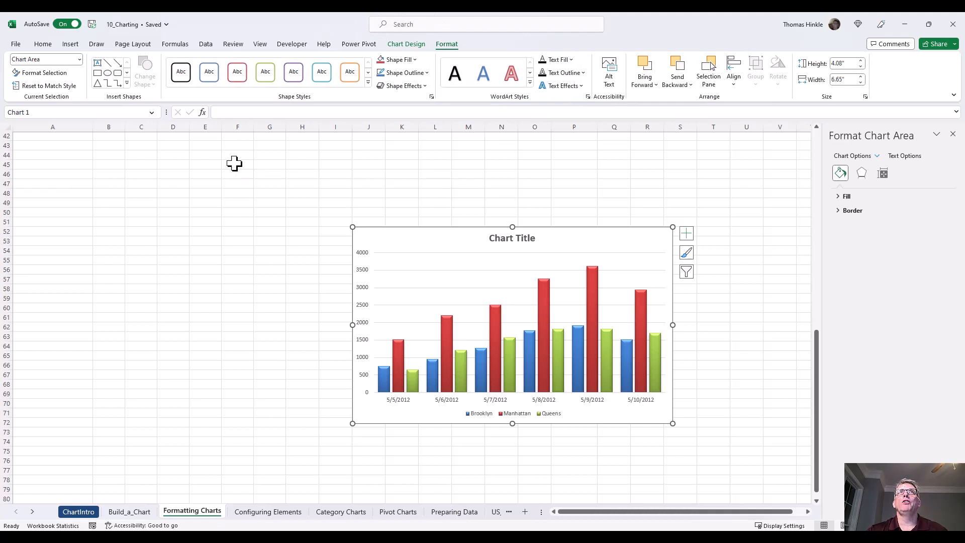
pyautogui.click(79, 60)
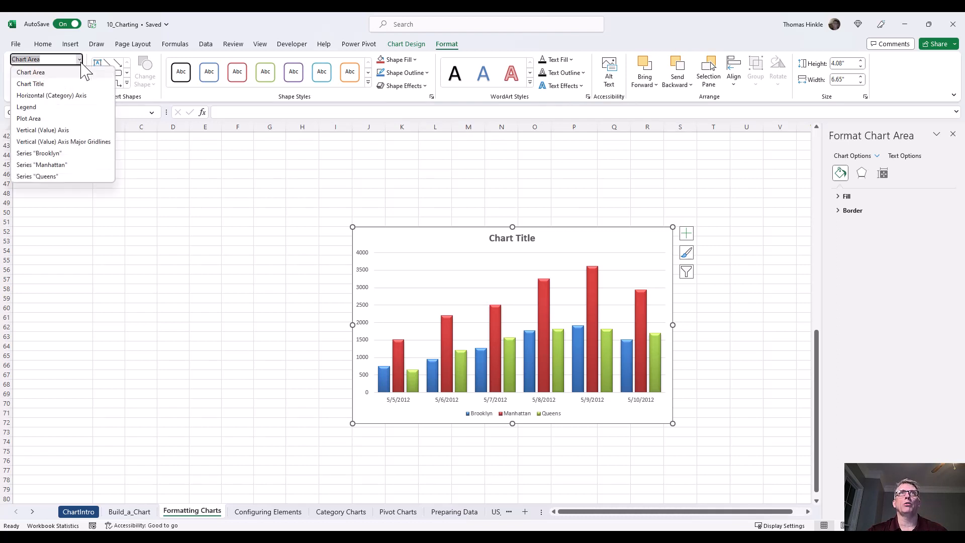
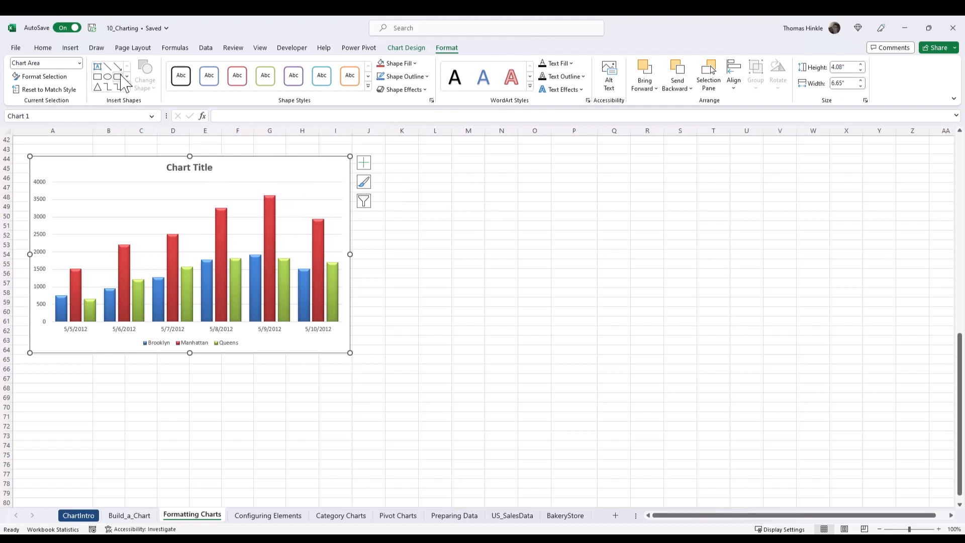
pyautogui.click(58, 77)
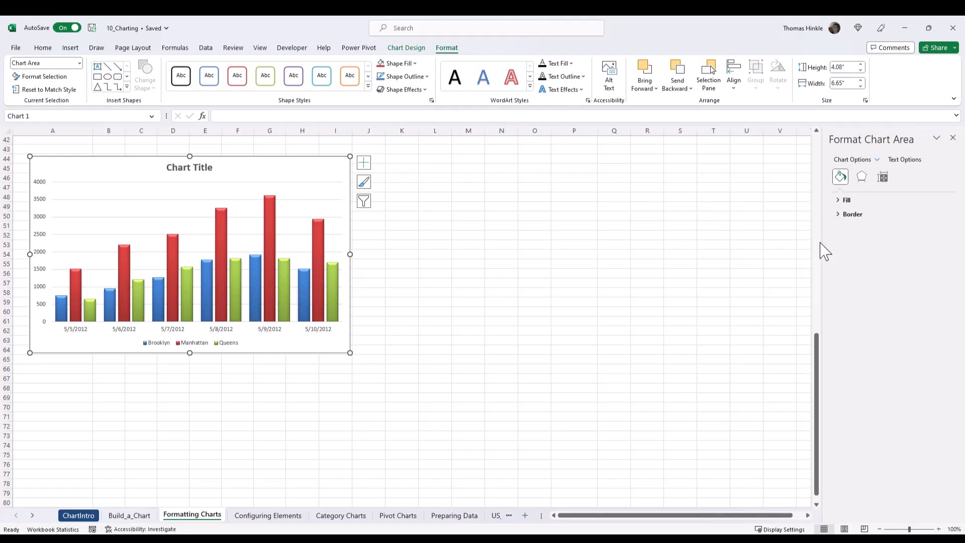
pyautogui.moveTo(822, 241); pyautogui.dragTo(775, 240)
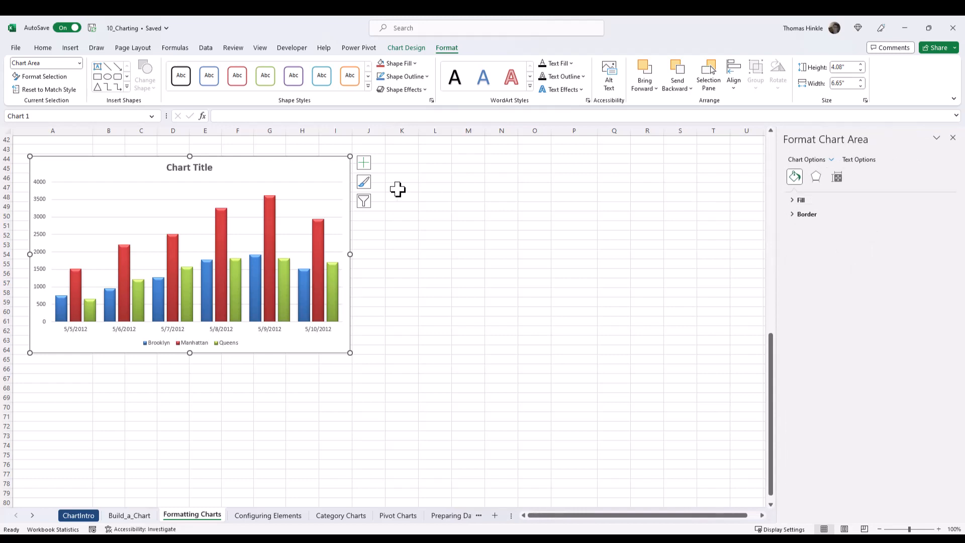
# Move the chart across to about columns L to T, starting near row 51, and look at the chart area's effects options
pyautogui.moveTo(272, 166)
pyautogui.mouseDown()
pyautogui.moveTo(348, 194)
pyautogui.moveTo(540, 230)
pyautogui.moveTo(650, 231)
pyautogui.mouseUp()
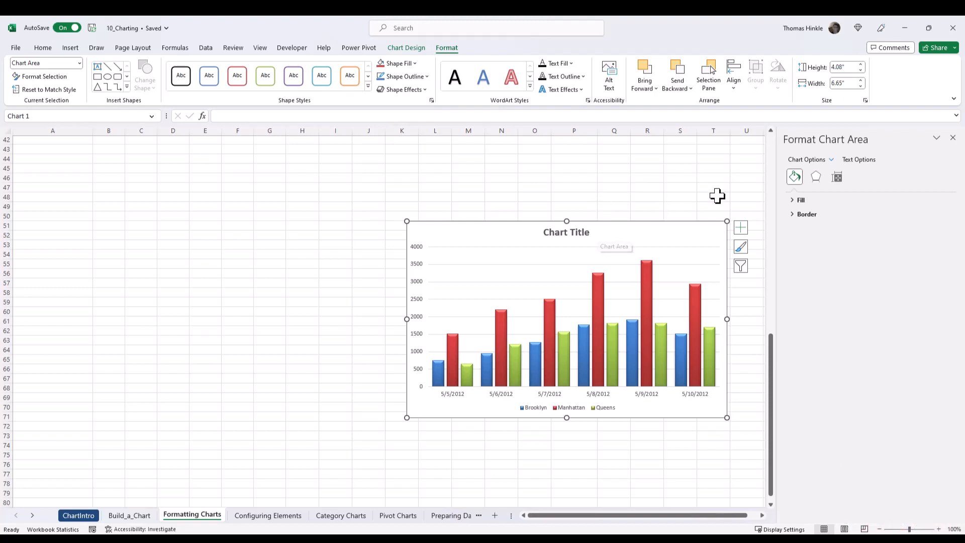
pyautogui.click(815, 177)
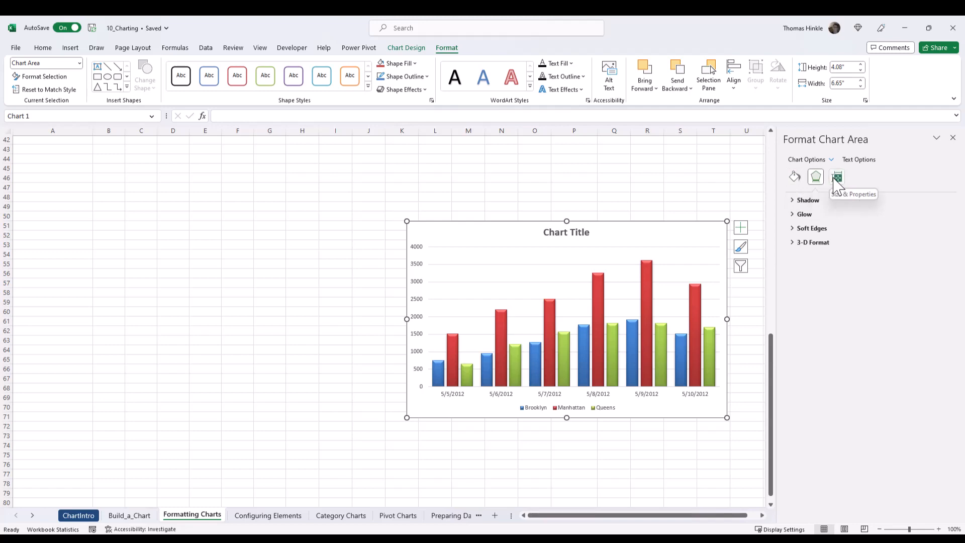
pyautogui.click(795, 178)
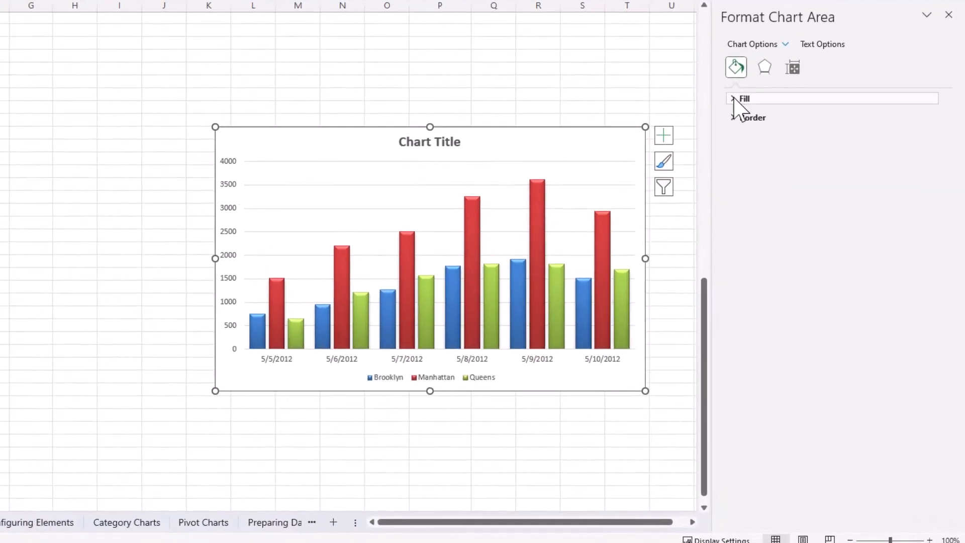
# Try the lightest olive green and the lightest blue theme color as a solid fill for the chart area
pyautogui.click(734, 99)
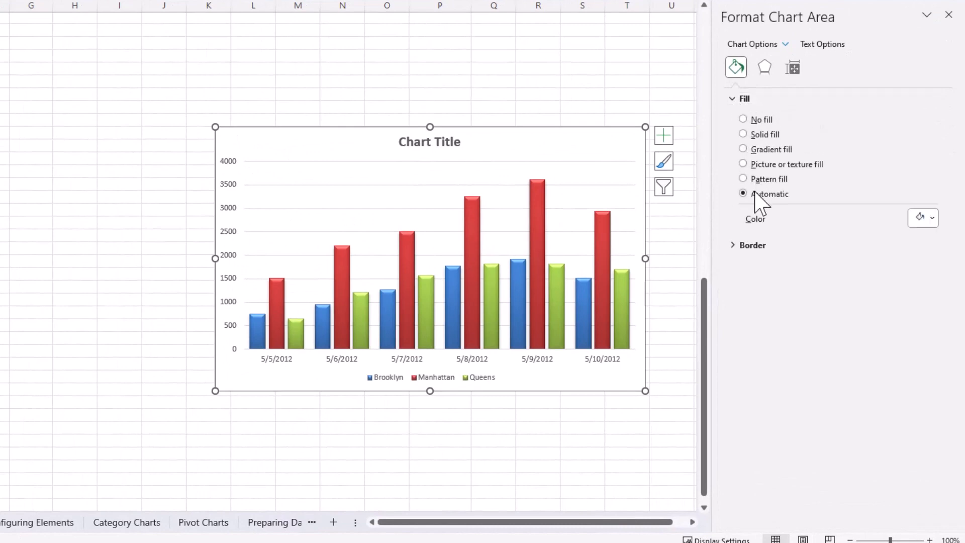
pyautogui.click(743, 134)
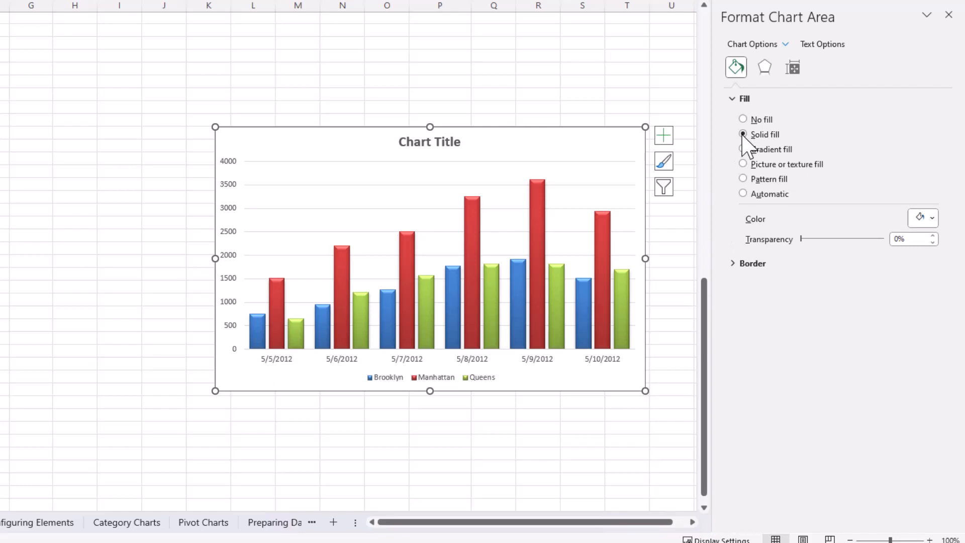
pyautogui.click(932, 218)
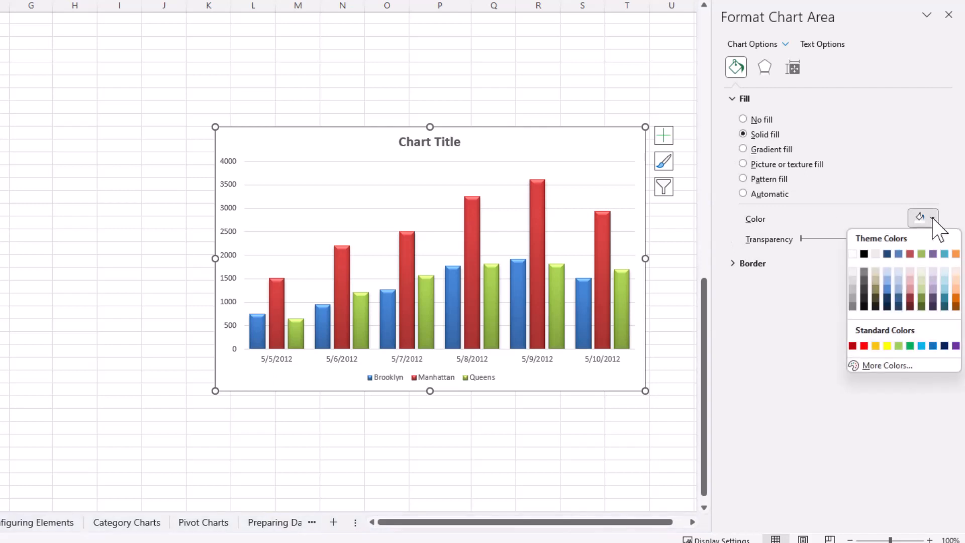
pyautogui.click(921, 273)
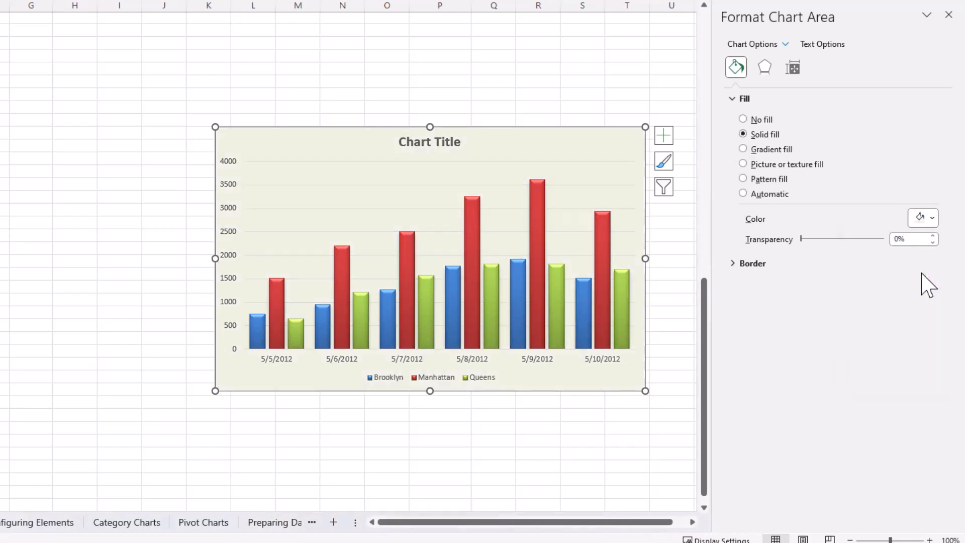
pyautogui.click(932, 218)
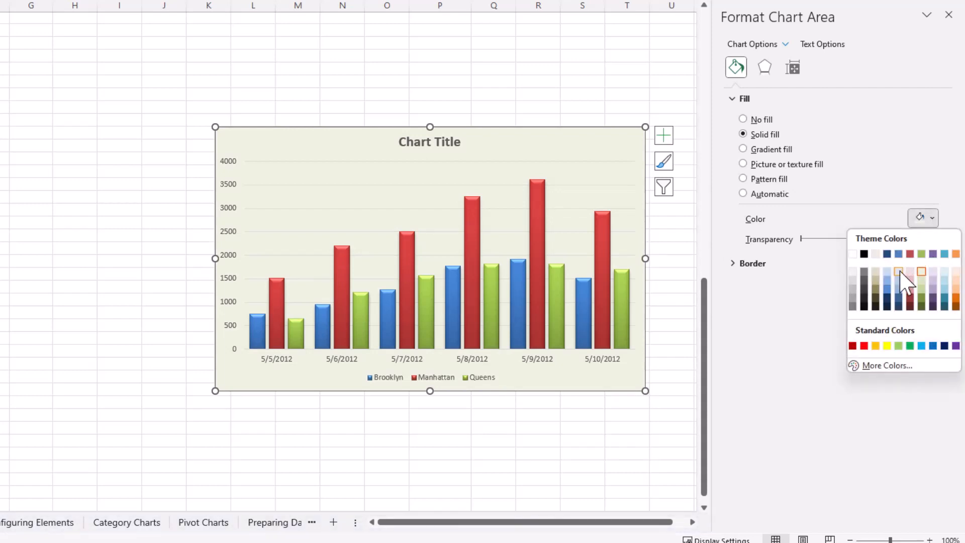
pyautogui.click(899, 272)
# Fill the chart area with the light olive green radial preset gradient and move its middle stop to 41%
pyautogui.click(743, 149)
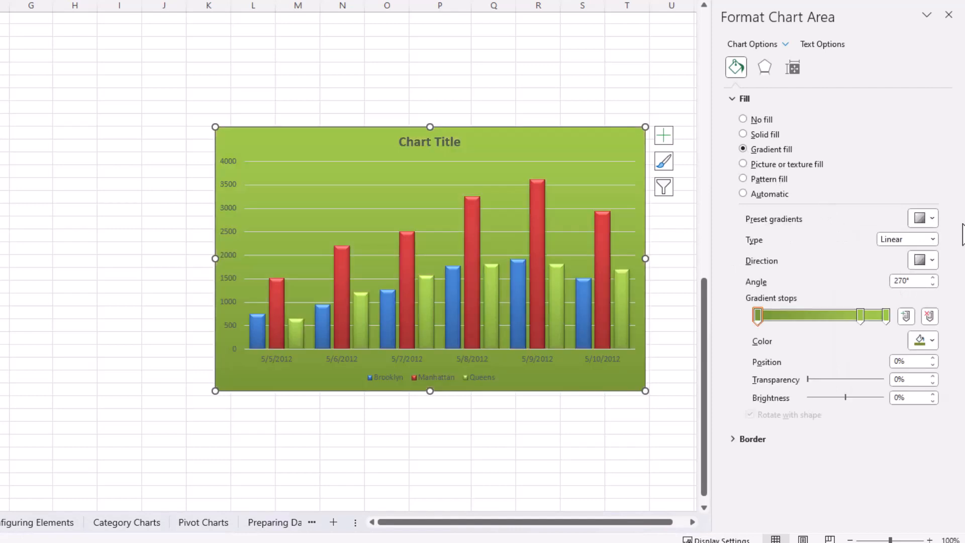
pyautogui.click(930, 218)
pyautogui.click(857, 272)
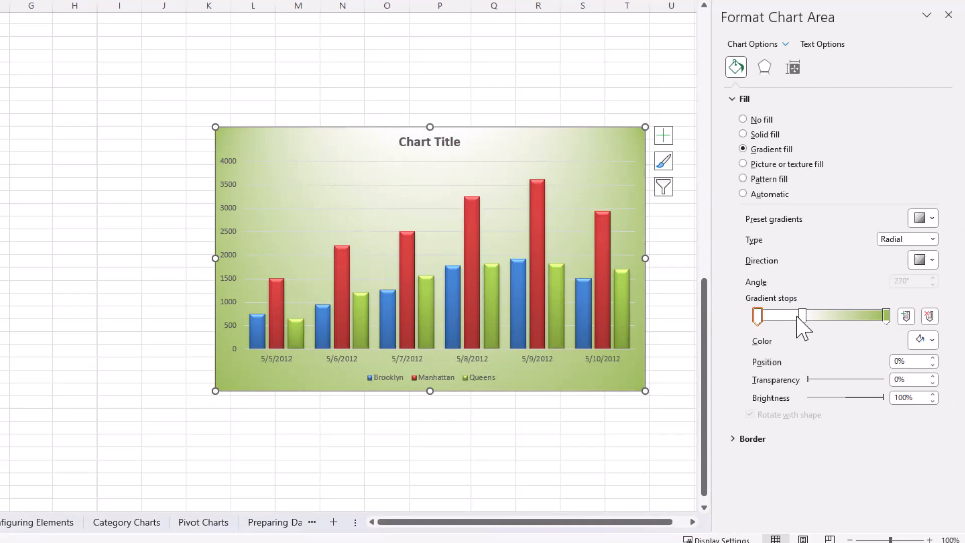
pyautogui.moveTo(802, 318)
pyautogui.mouseDown()
pyautogui.moveTo(851, 318)
pyautogui.moveTo(806, 318)
pyautogui.mouseUp()
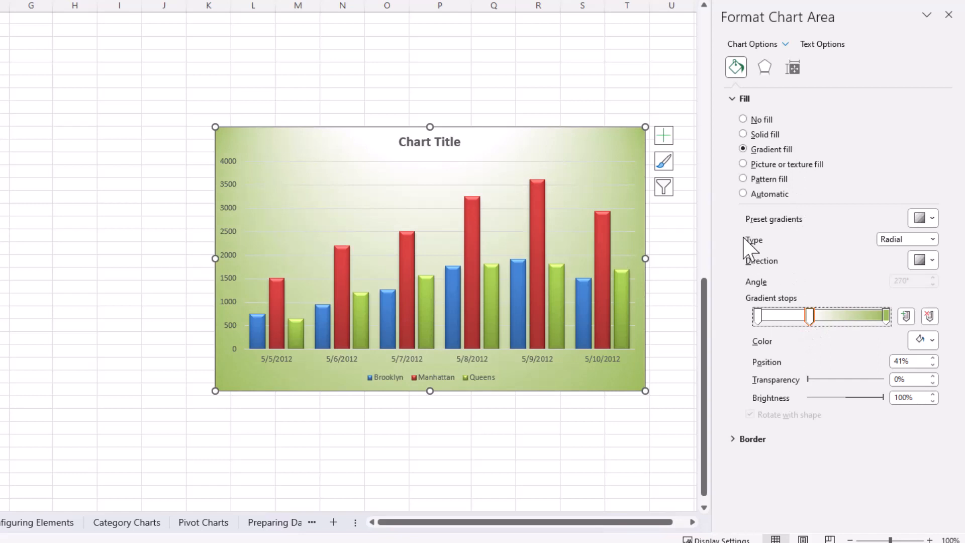
# Give the chart area a solid blue border 3 pt wide with rounded corners, and deselect the chart to inspect it
pyautogui.click(738, 440)
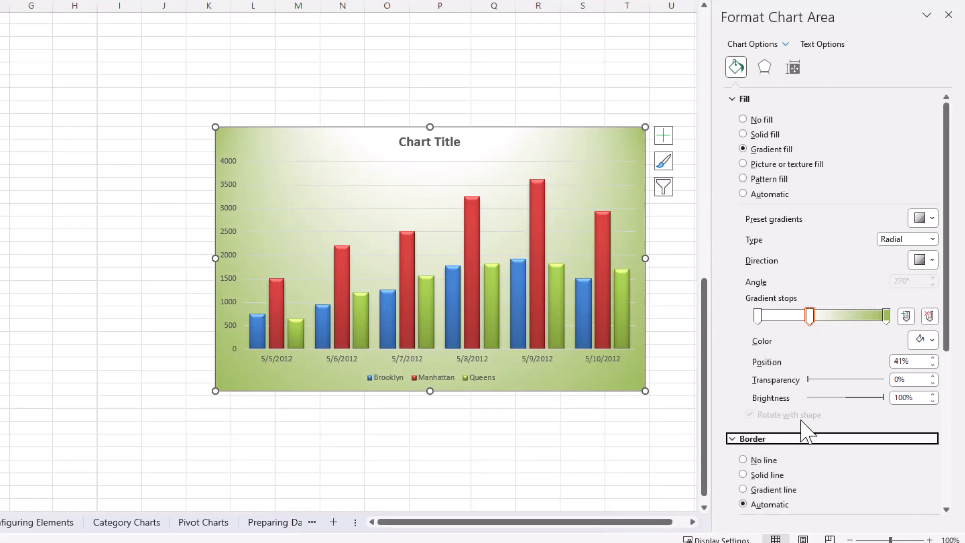
pyautogui.scroll(-2, 800, 430)
pyautogui.scroll(-1, 807, 431)
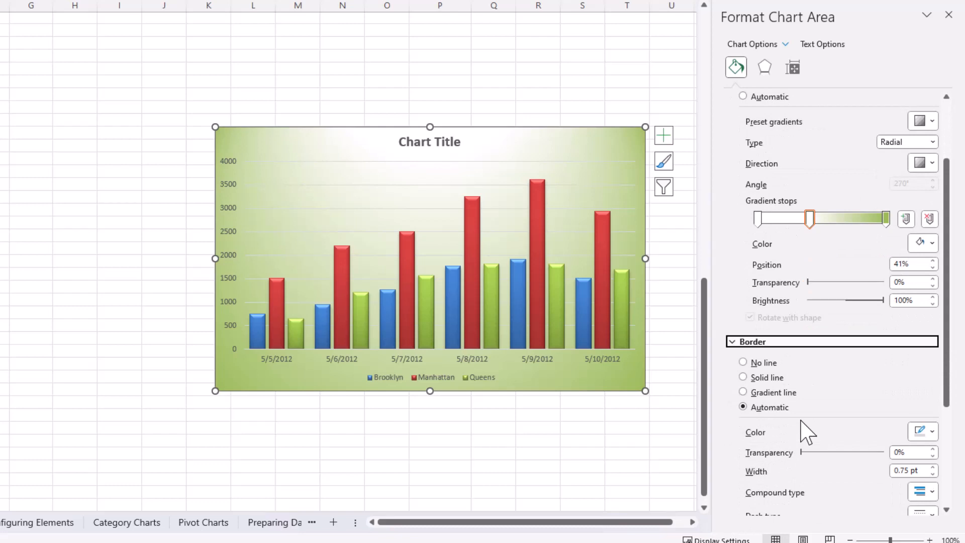
pyautogui.click(746, 377)
pyautogui.scroll(-2, 837, 419)
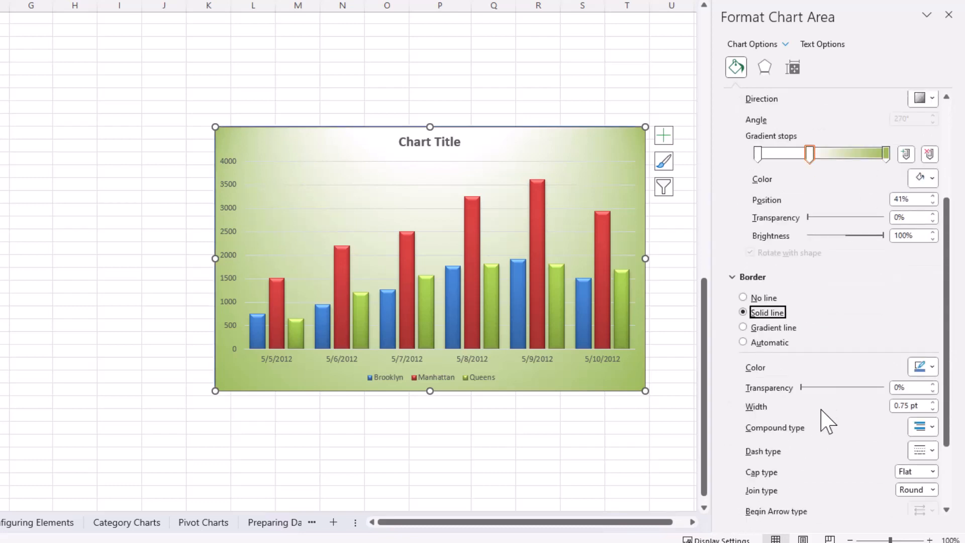
pyautogui.scroll(-1, 823, 417)
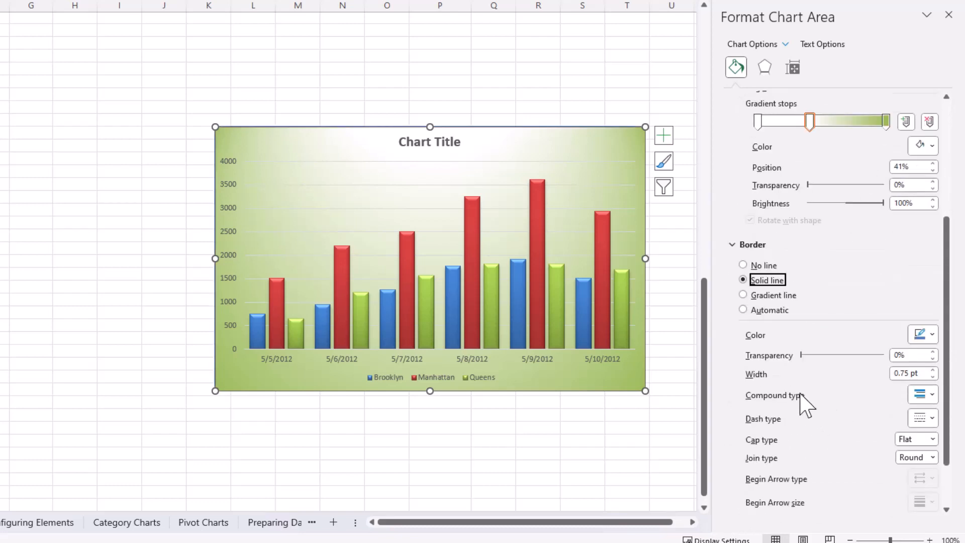
pyautogui.click(933, 371)
pyautogui.click(933, 371)
pyautogui.click(933, 371)
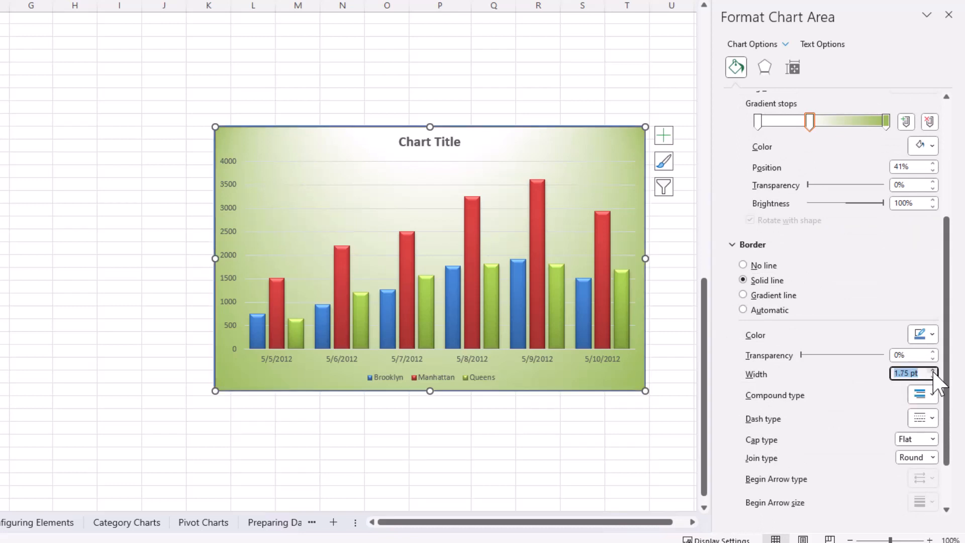
pyautogui.click(933, 371)
pyautogui.click(933, 371)
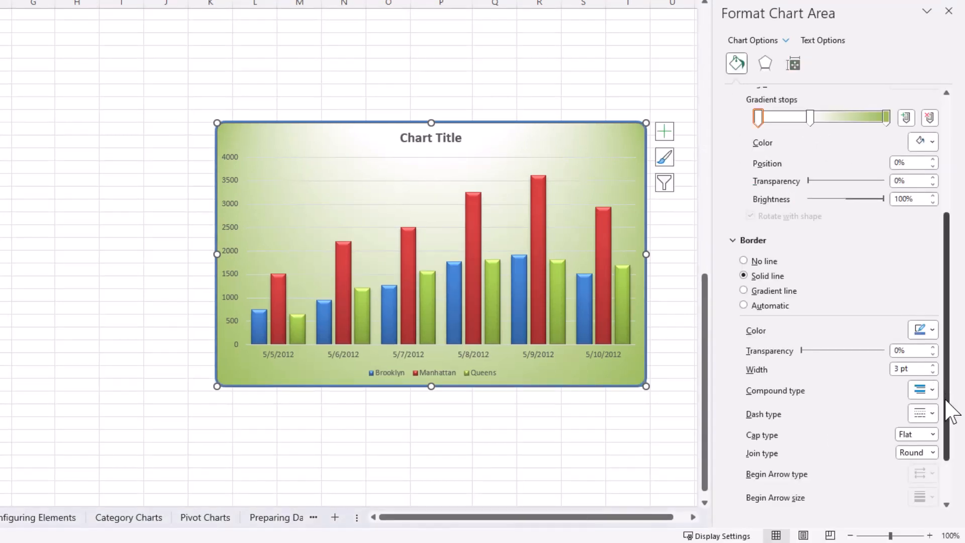
pyautogui.moveTo(947, 408); pyautogui.dragTo(947, 458)
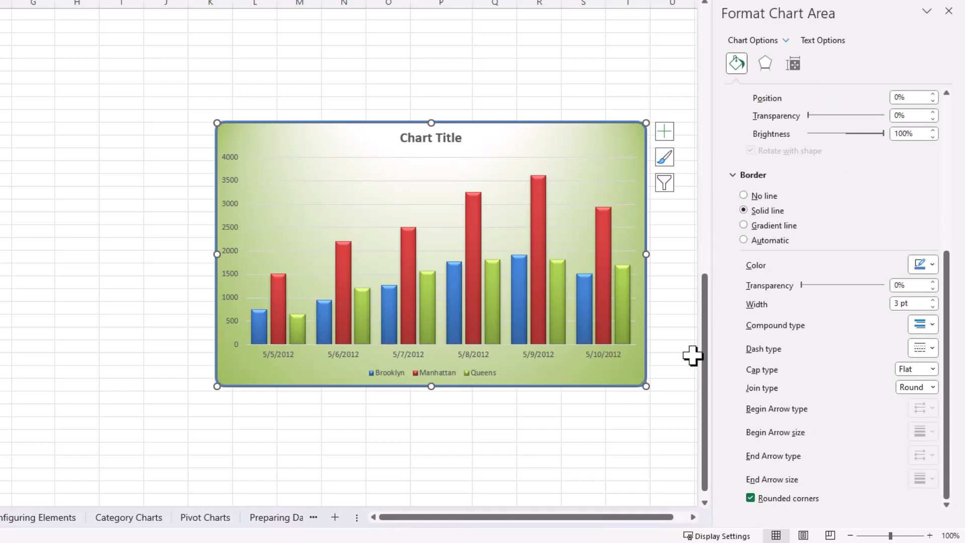
pyautogui.click(678, 352)
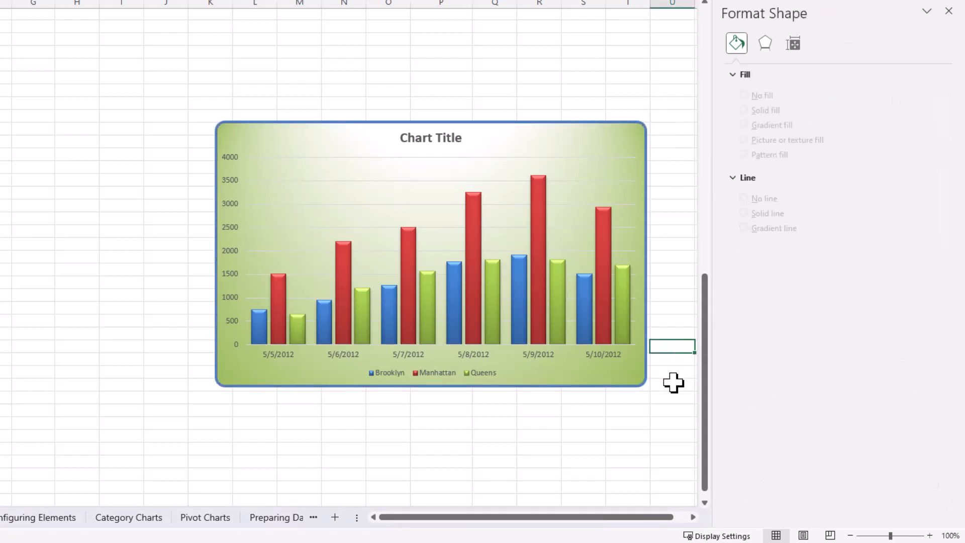
# Set the chart's positioning property to move and size with cells
pyautogui.click(628, 381)
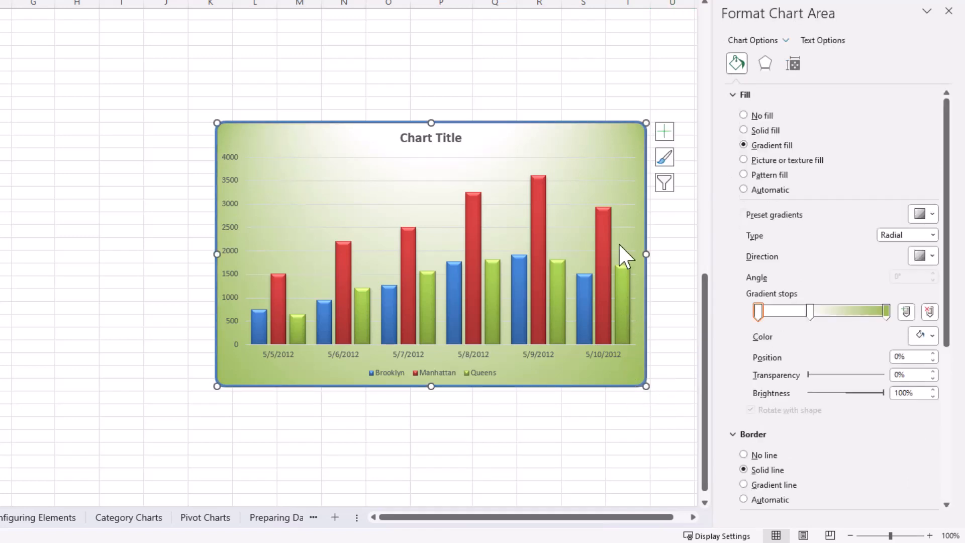
pyautogui.click(793, 64)
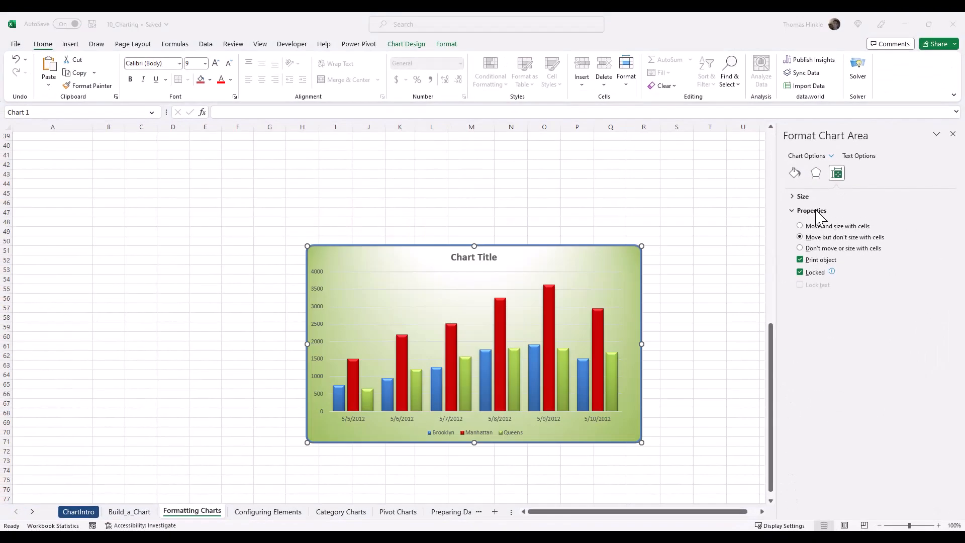
pyautogui.click(792, 214)
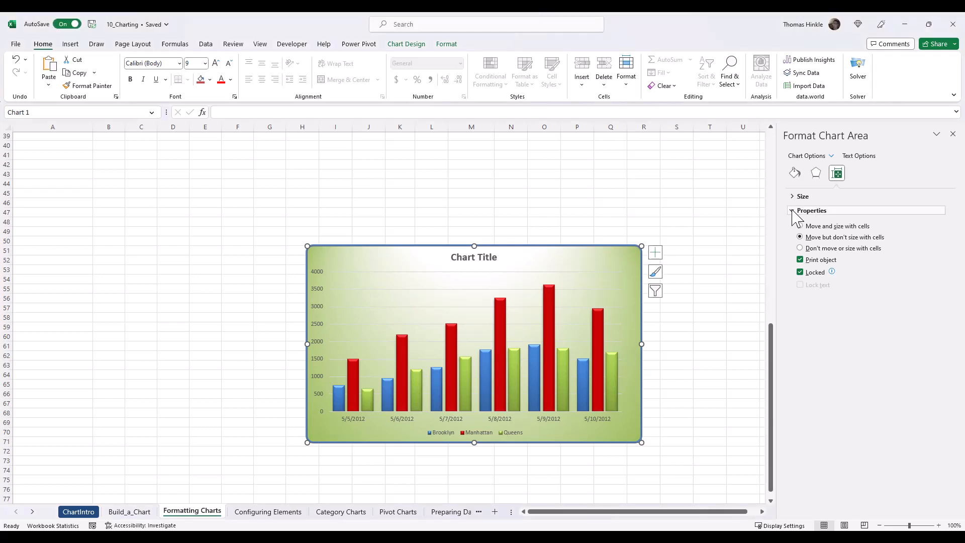
pyautogui.click(793, 212)
pyautogui.click(792, 211)
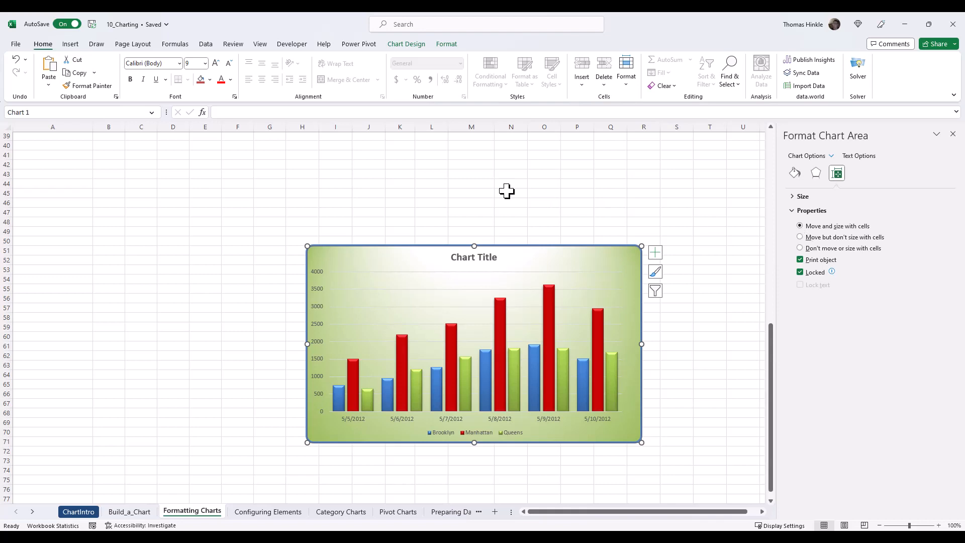
# Insert three columns at H to J and slightly narrow column P beneath the chart to test how it moves and resizes
pyautogui.moveTo(309, 126); pyautogui.dragTo(371, 171)
pyautogui.rightClick(372, 181)
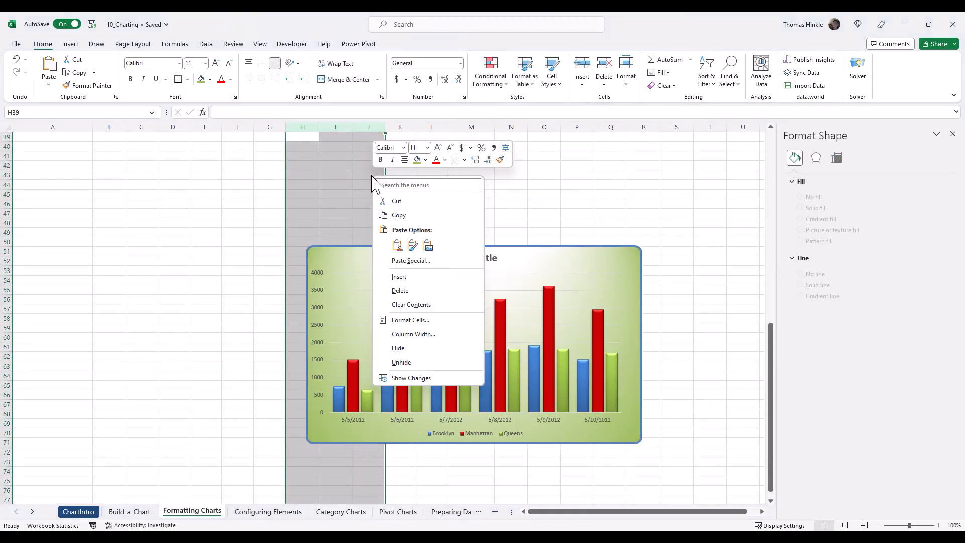
pyautogui.click(394, 277)
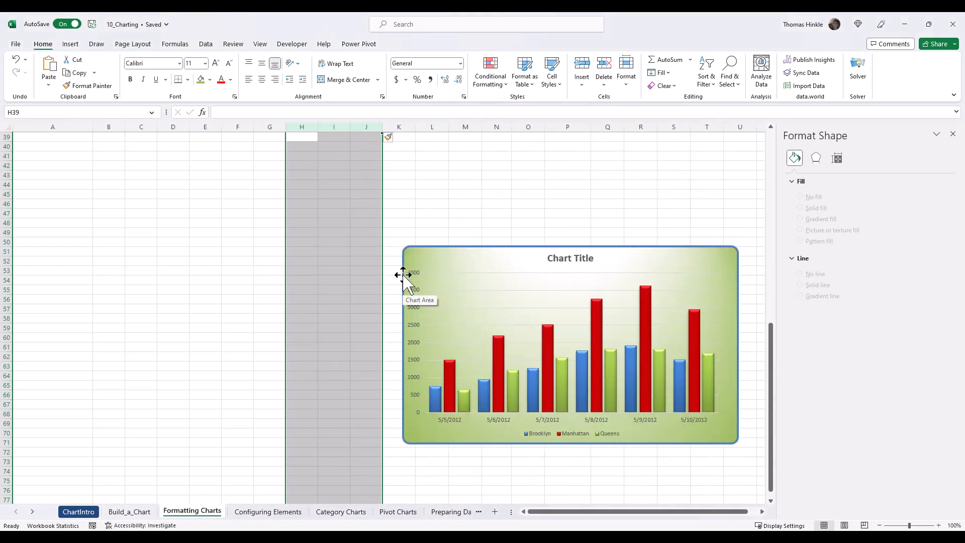
pyautogui.click(573, 125)
pyautogui.moveTo(591, 130)
pyautogui.mouseDown()
pyautogui.moveTo(647, 132)
pyautogui.moveTo(564, 127)
pyautogui.moveTo(584, 131)
pyautogui.mouseUp()
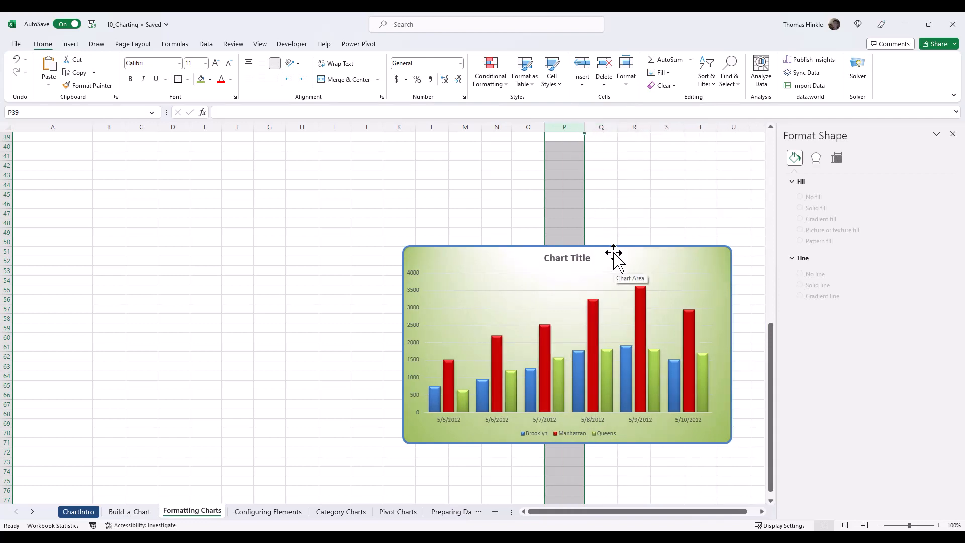
# Set the chart's positioning property to move but don't size with cells
pyautogui.click(614, 252)
pyautogui.scroll(-1, 613, 253)
pyautogui.click(837, 174)
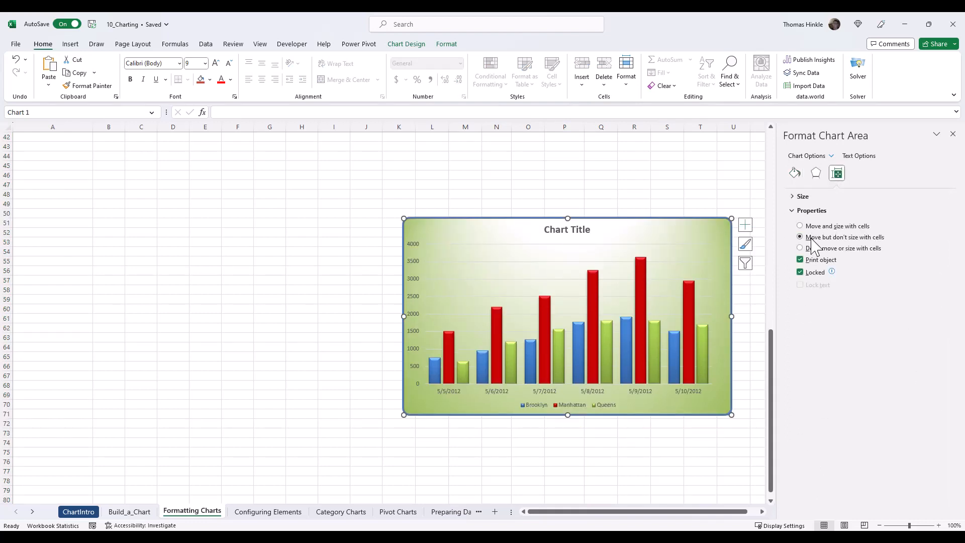
# Delete columns H to J and widen column N beneath the chart to test the positioning setting
pyautogui.moveTo(303, 127); pyautogui.dragTo(362, 129)
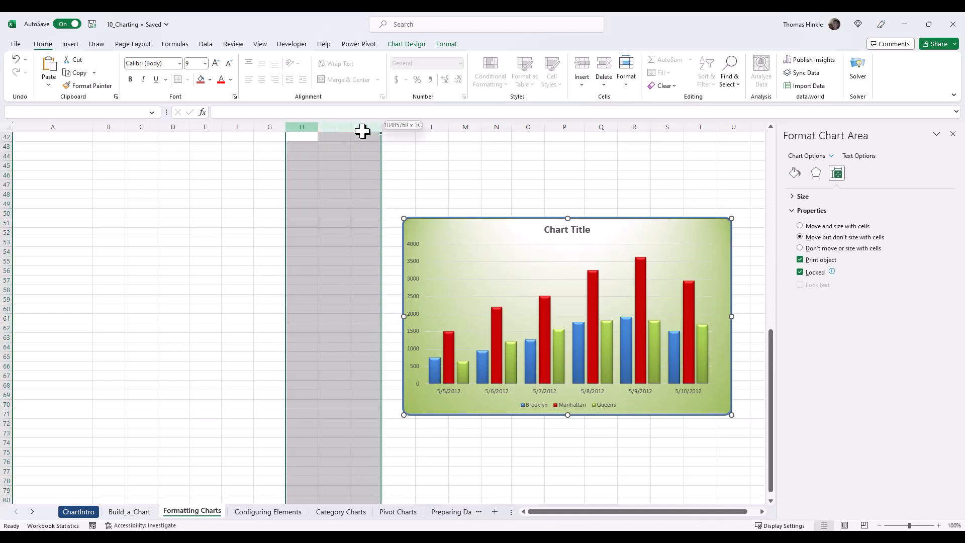
pyautogui.rightClick(353, 225)
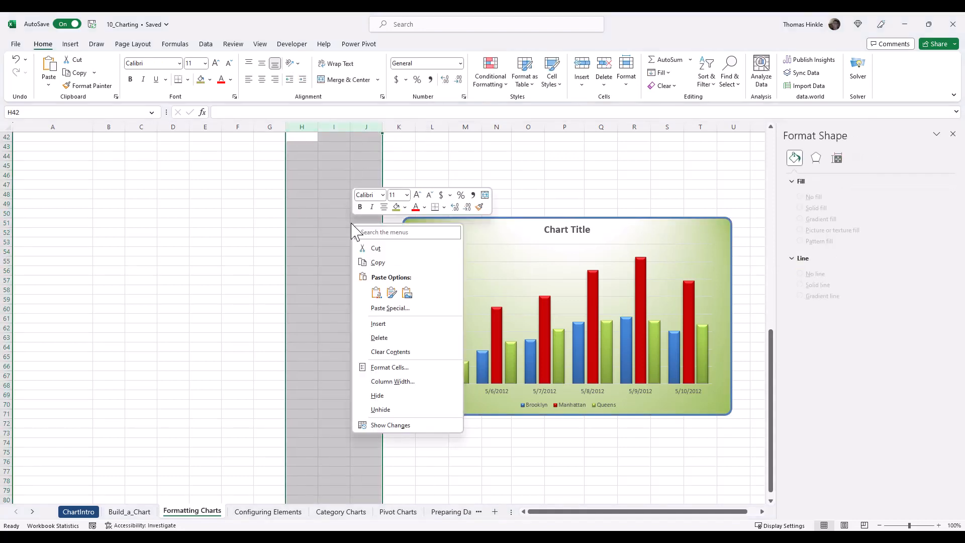
pyautogui.click(383, 338)
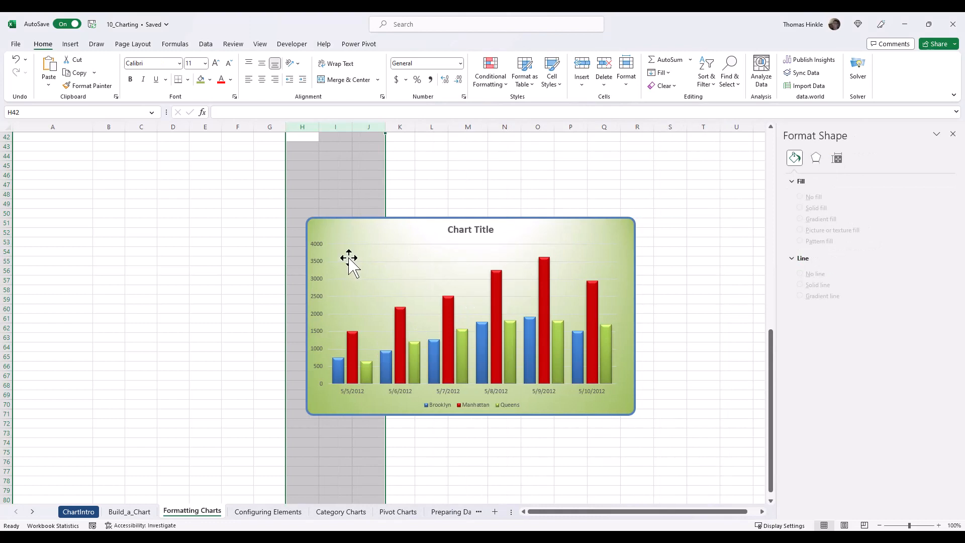
pyautogui.click(500, 128)
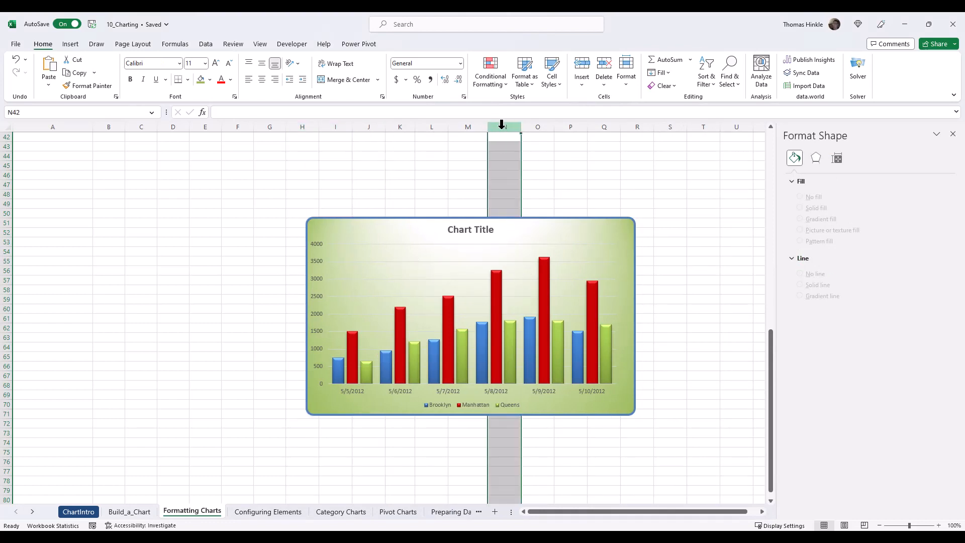
pyautogui.moveTo(521, 127)
pyautogui.mouseDown()
pyautogui.moveTo(628, 127)
pyautogui.moveTo(523, 131)
pyautogui.moveTo(538, 131)
pyautogui.mouseUp()
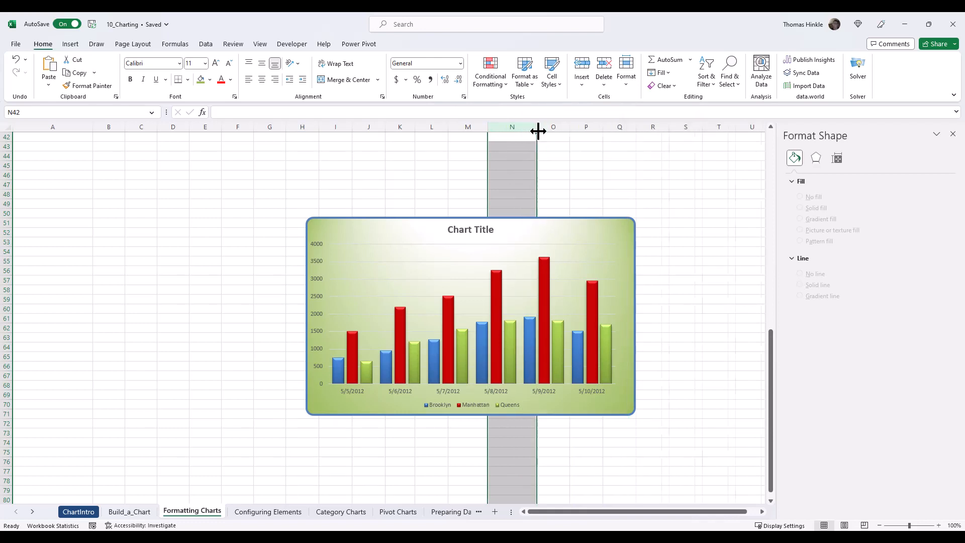
# Set the chart's positioning property to don't move or size with cells
pyautogui.click(590, 229)
pyautogui.click(836, 174)
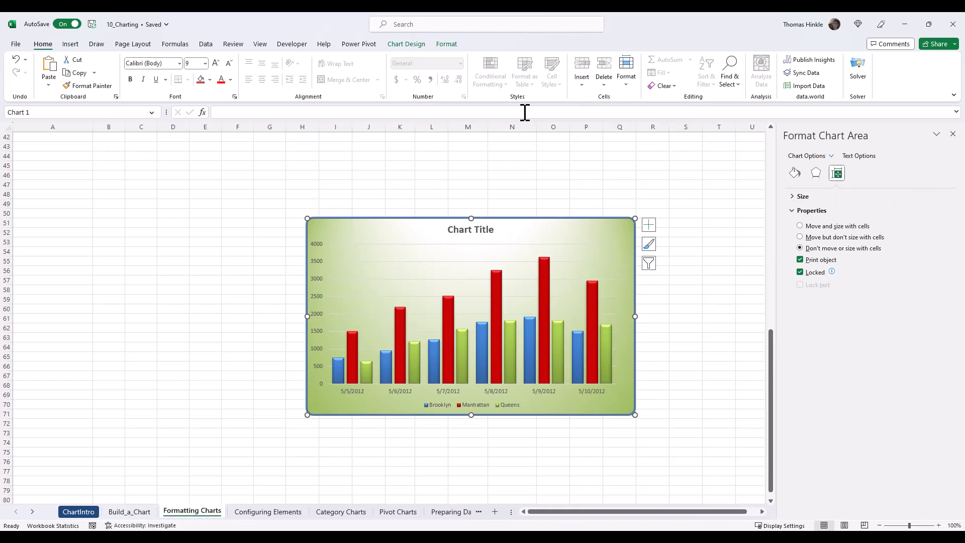
# Give the chart's plot area a solid fill in a light blue theme color
pyautogui.click(447, 44)
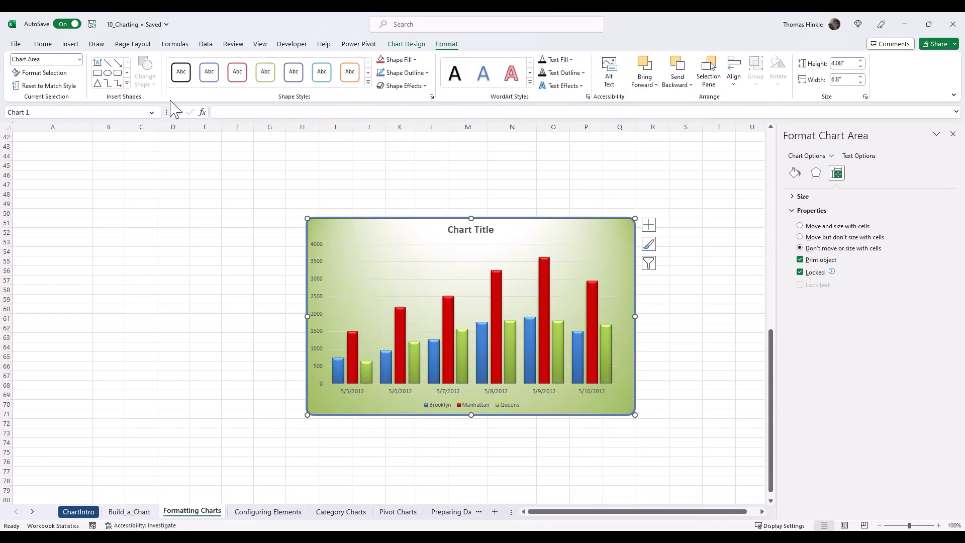
pyautogui.click(80, 60)
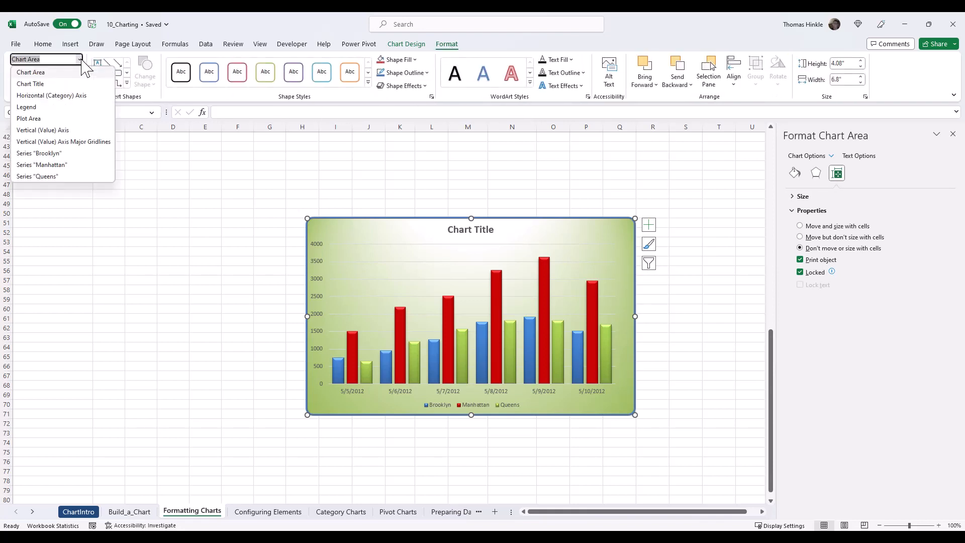
pyautogui.click(48, 119)
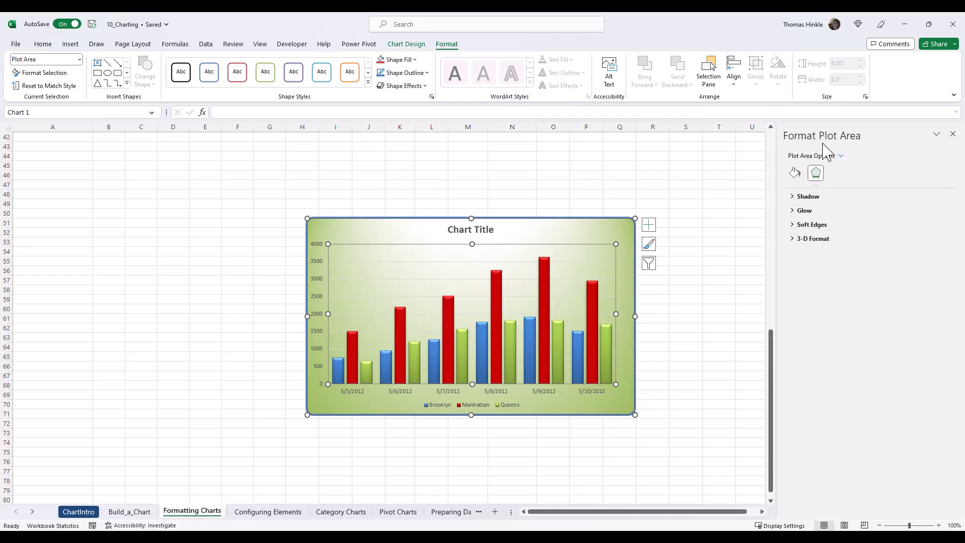
pyautogui.click(794, 173)
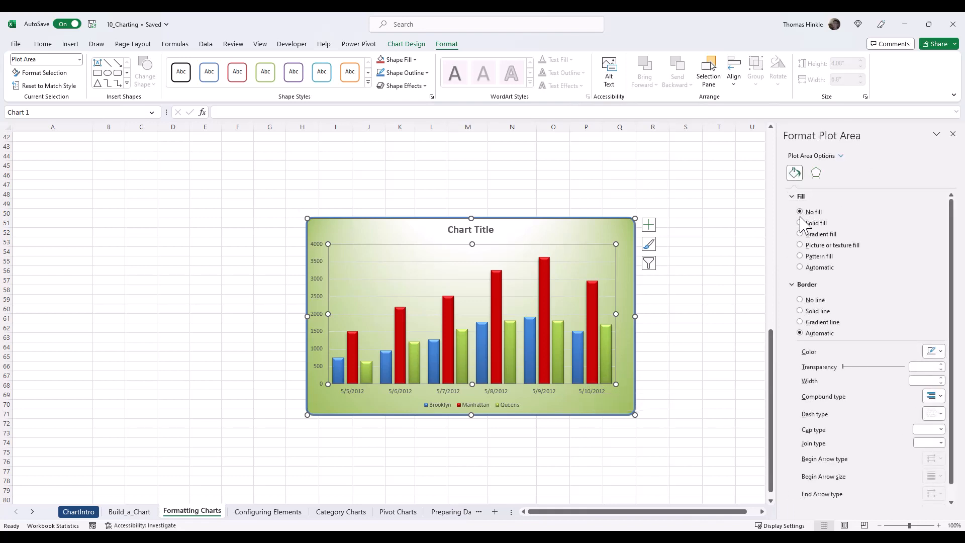
pyautogui.click(800, 222)
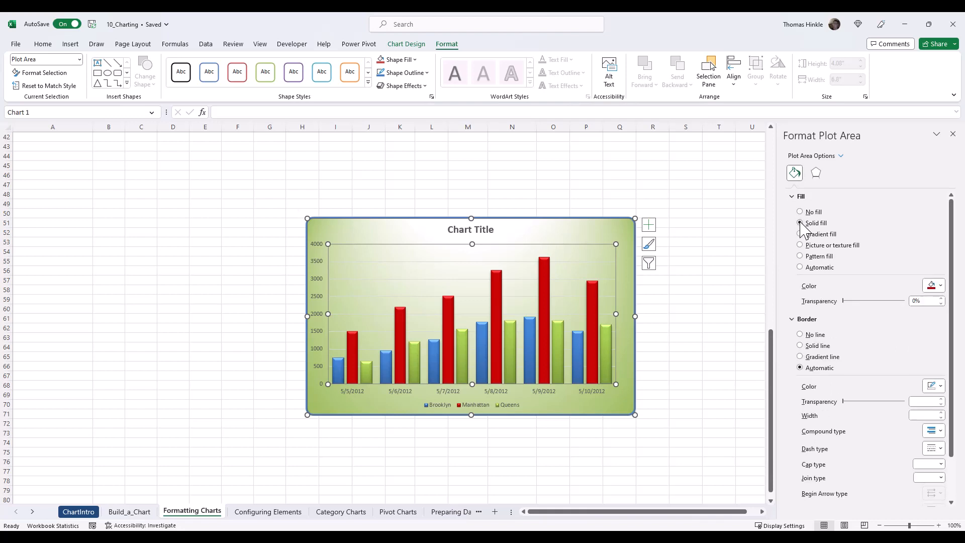
pyautogui.click(940, 286)
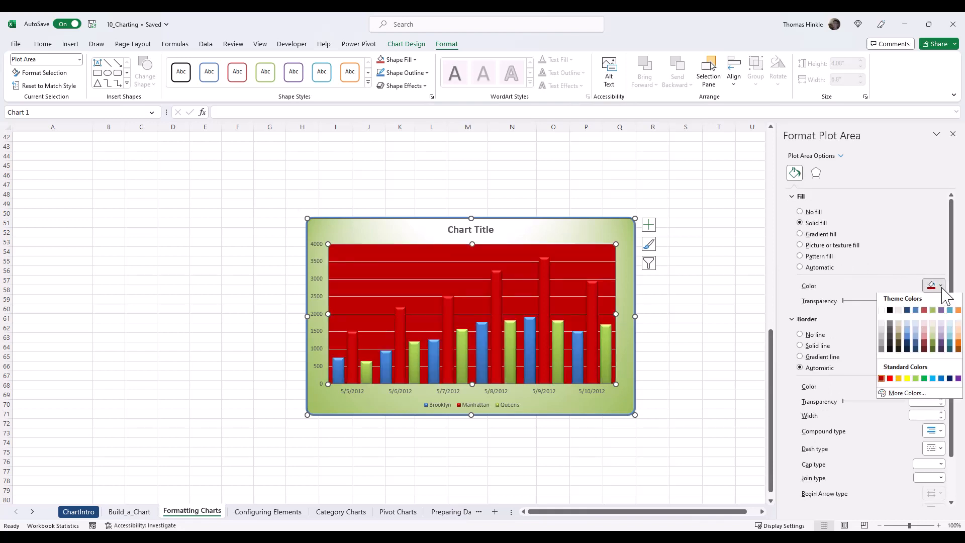
pyautogui.click(915, 323)
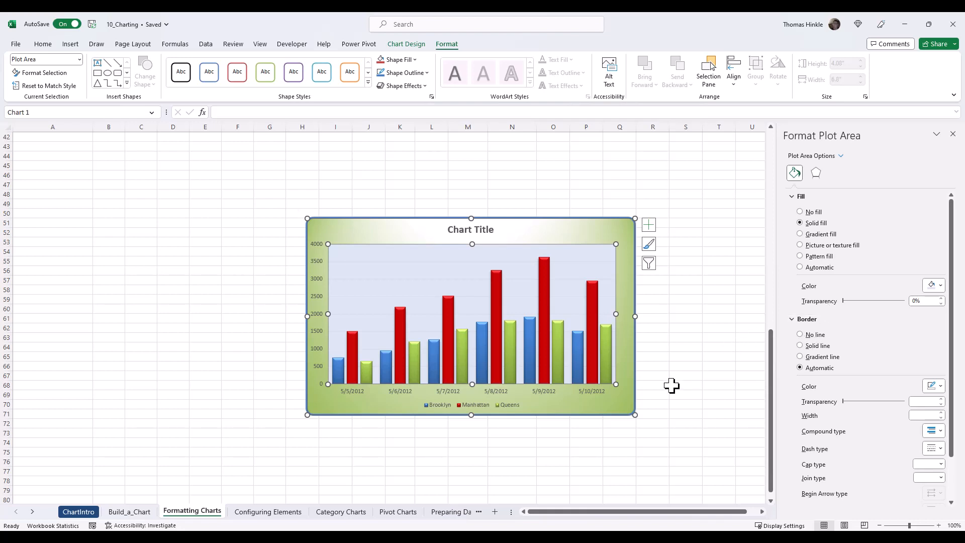
# Select the horizontal axis, vertical axis and legend in turn to examine the formatting options for each
pyautogui.click(591, 401)
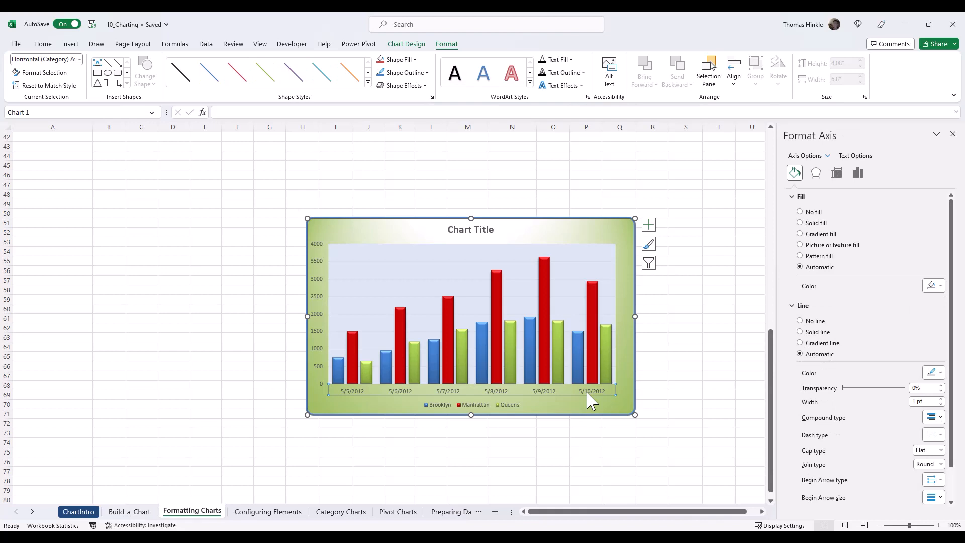
pyautogui.click(318, 322)
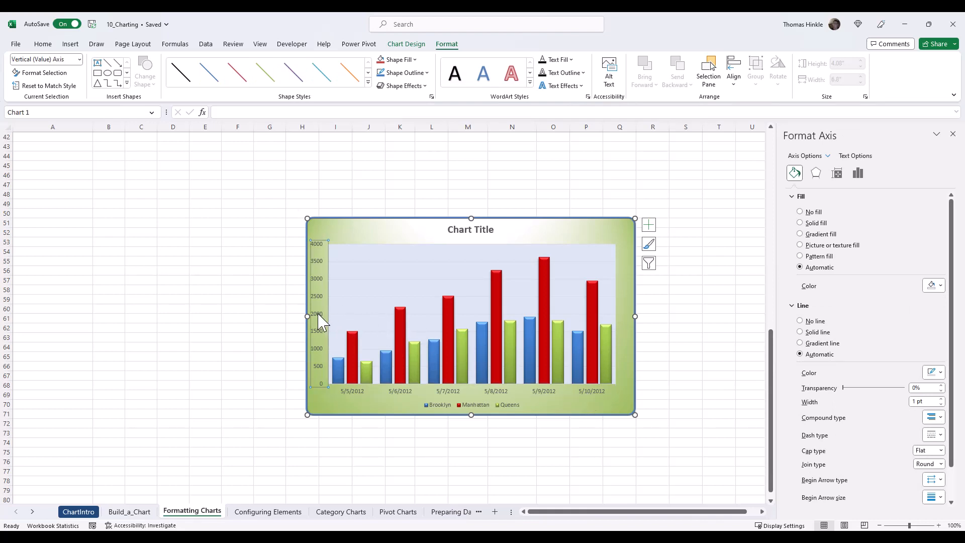
pyautogui.click(487, 407)
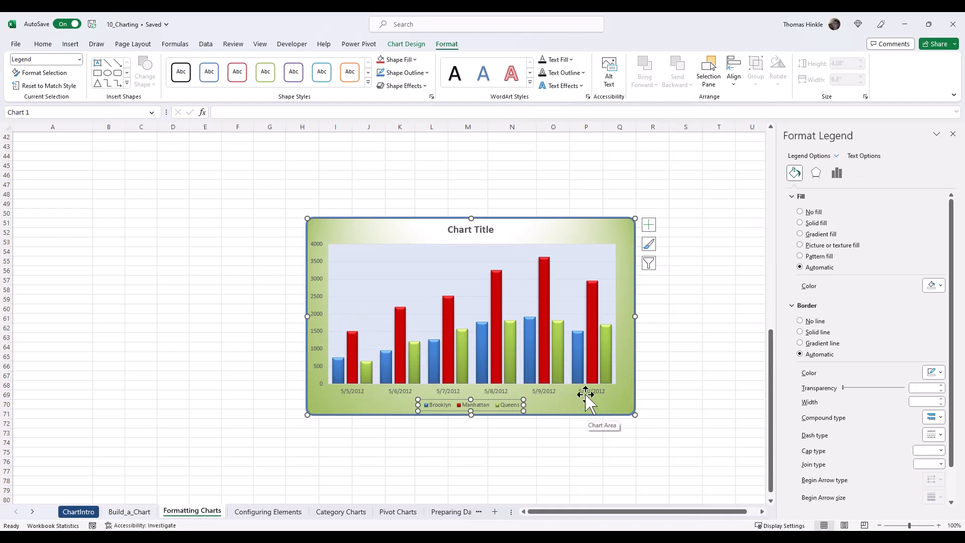
# Change the fill color of the whole Manhattan series to the purple theme color
pyautogui.click(497, 298)
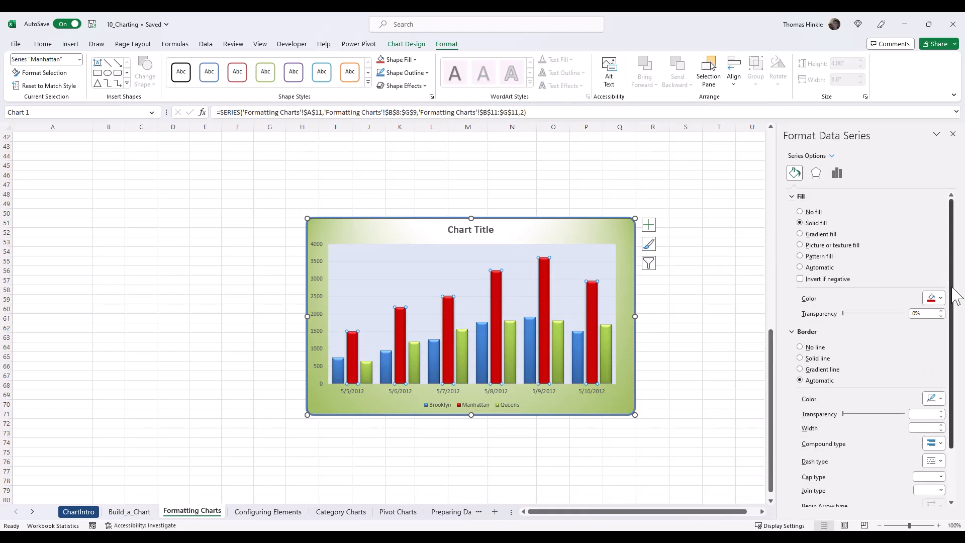
pyautogui.click(938, 298)
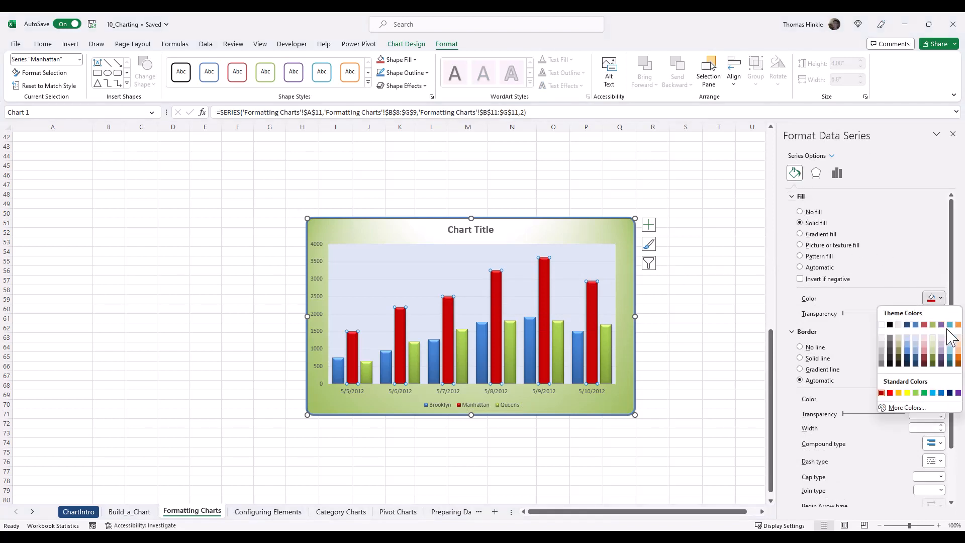
pyautogui.click(941, 325)
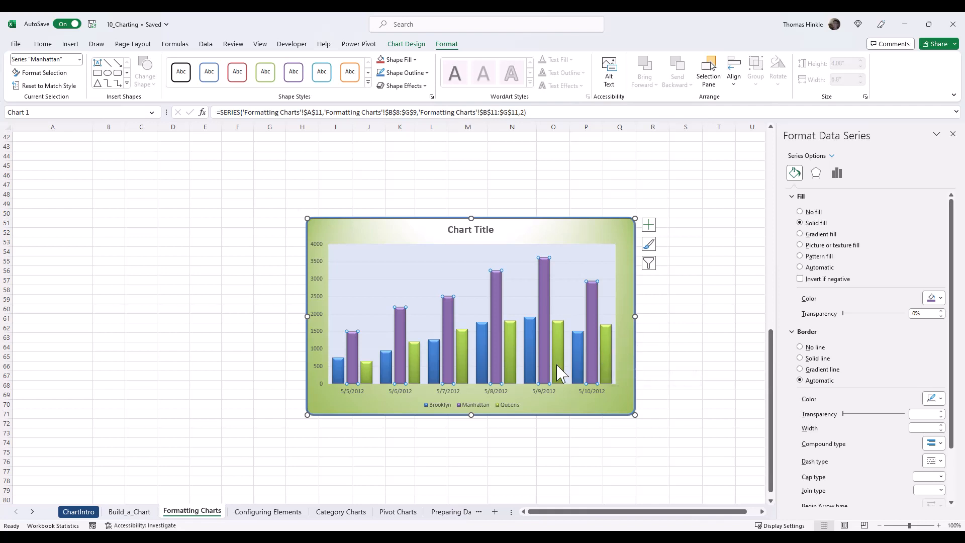
# Select only the Manhattan column for 5/9/2012 and change its fill color to red
pyautogui.moveTo(546, 294)
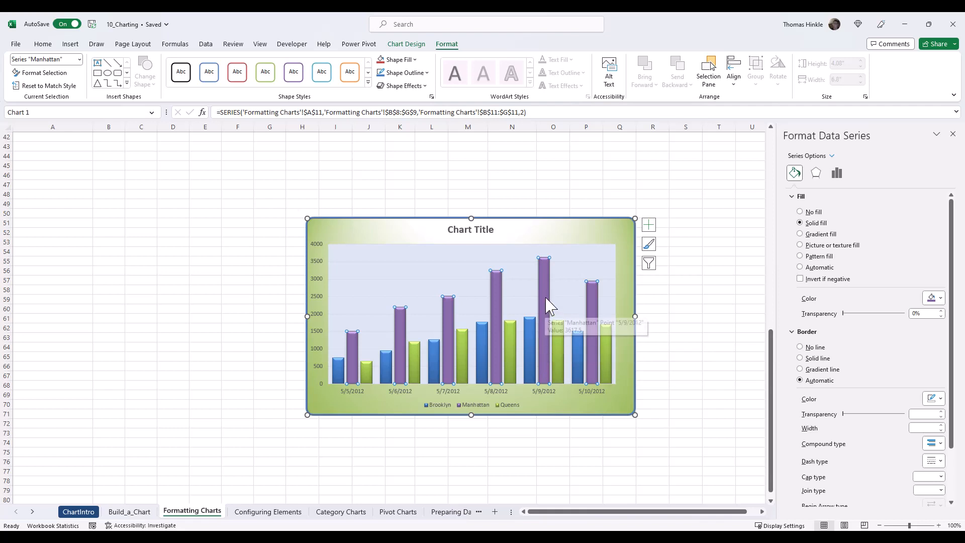
pyautogui.click(549, 305)
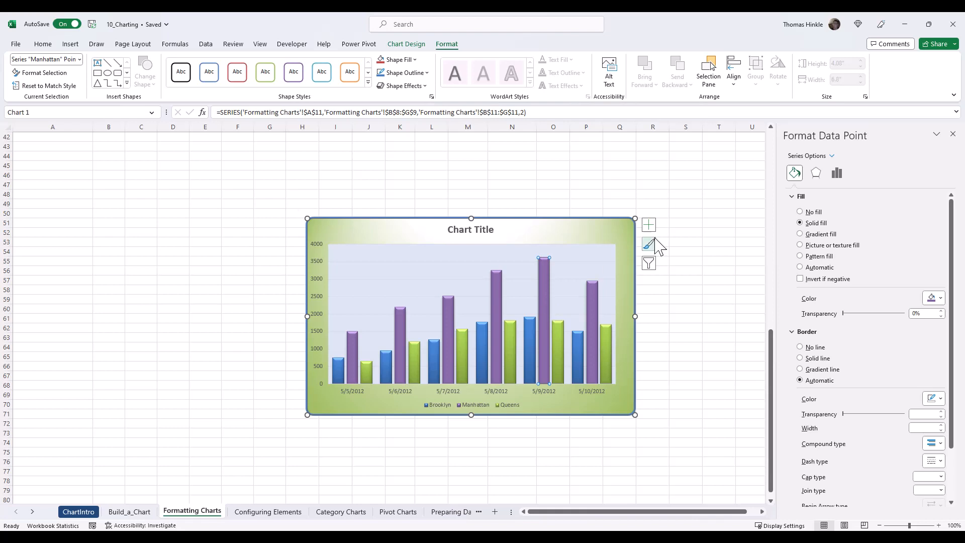
pyautogui.click(938, 299)
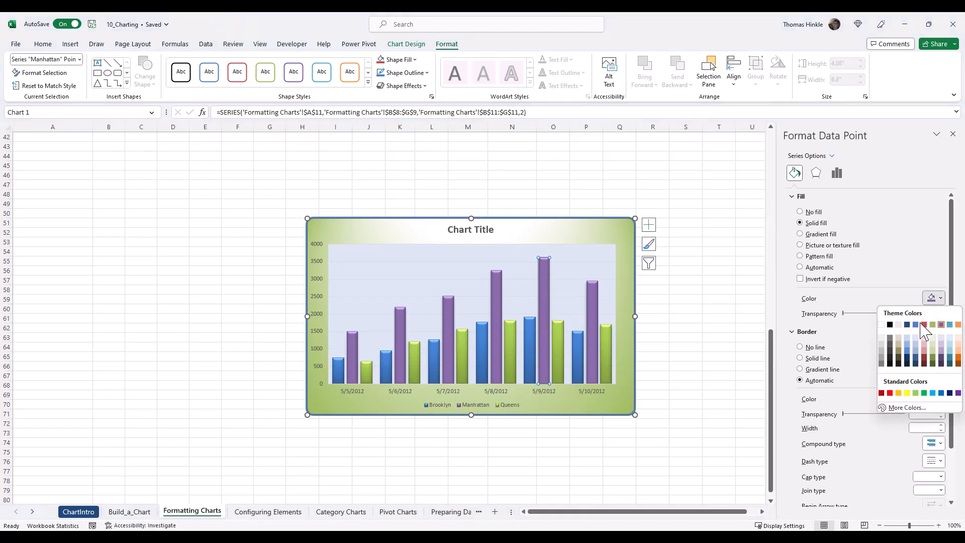
pyautogui.click(888, 393)
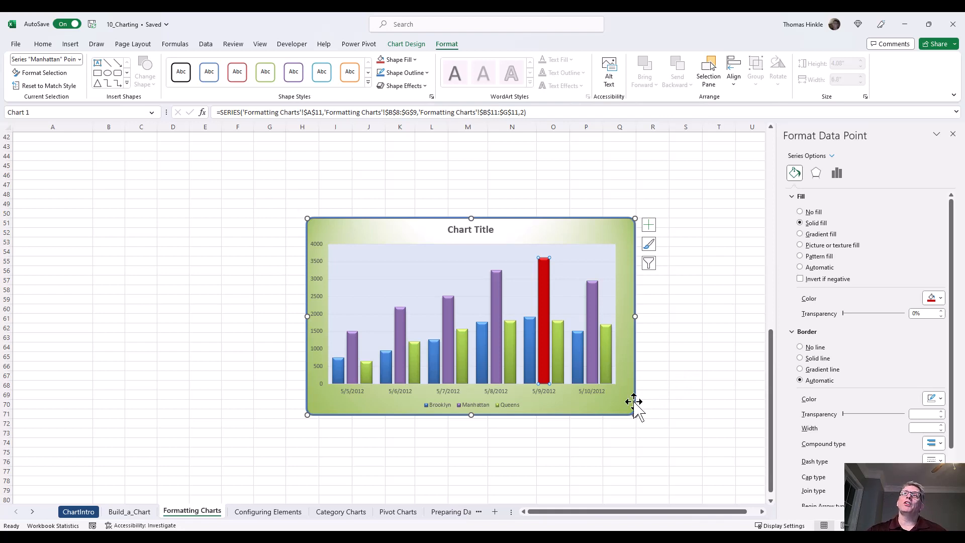
# Select the Queens series, plot area, chart area, vertical axis and legend in turn, ending on the chart area, to compare their formatting options
pyautogui.click(606, 345)
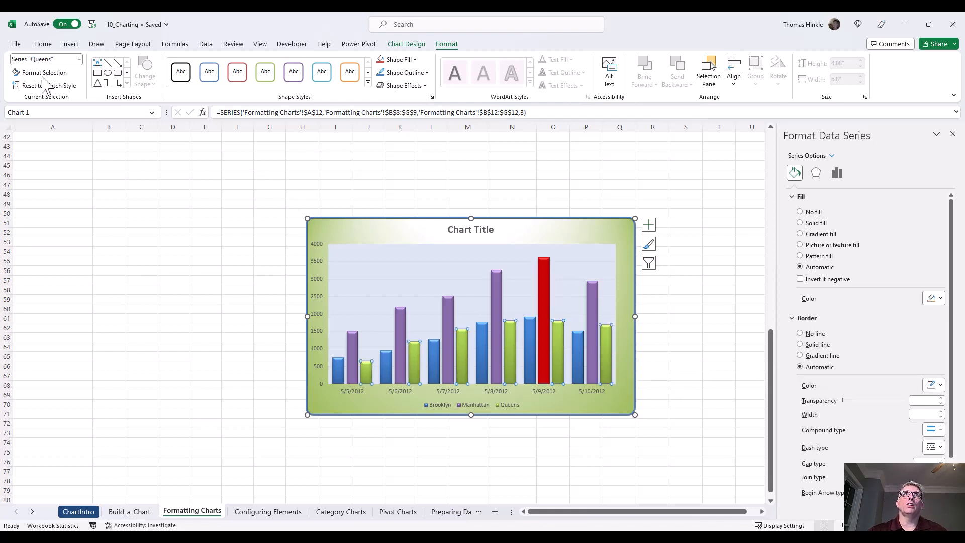
pyautogui.click(557, 254)
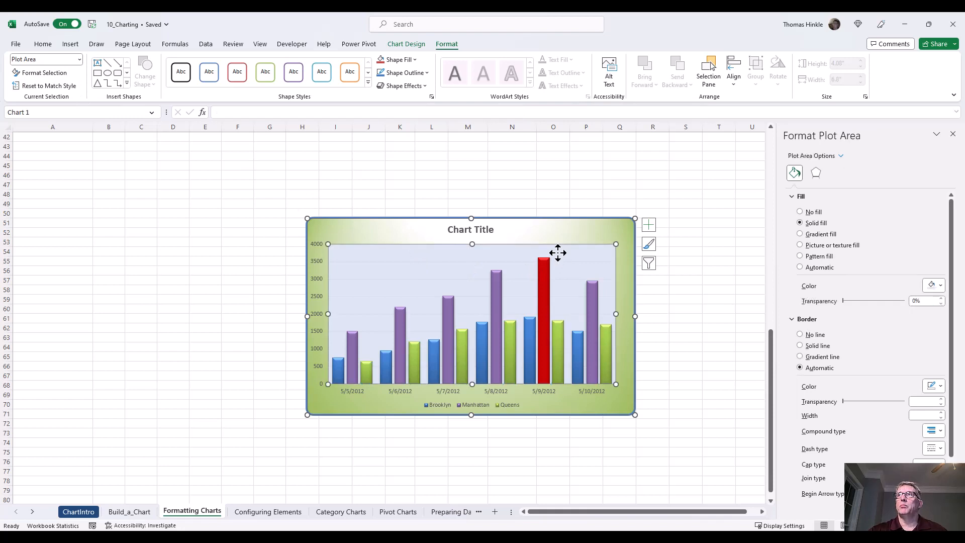
pyautogui.click(598, 229)
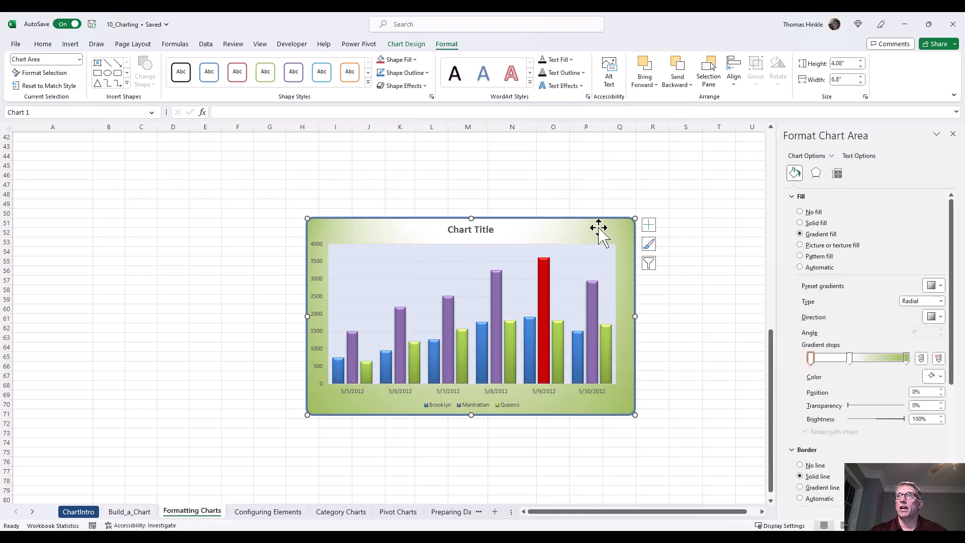
pyautogui.click(316, 286)
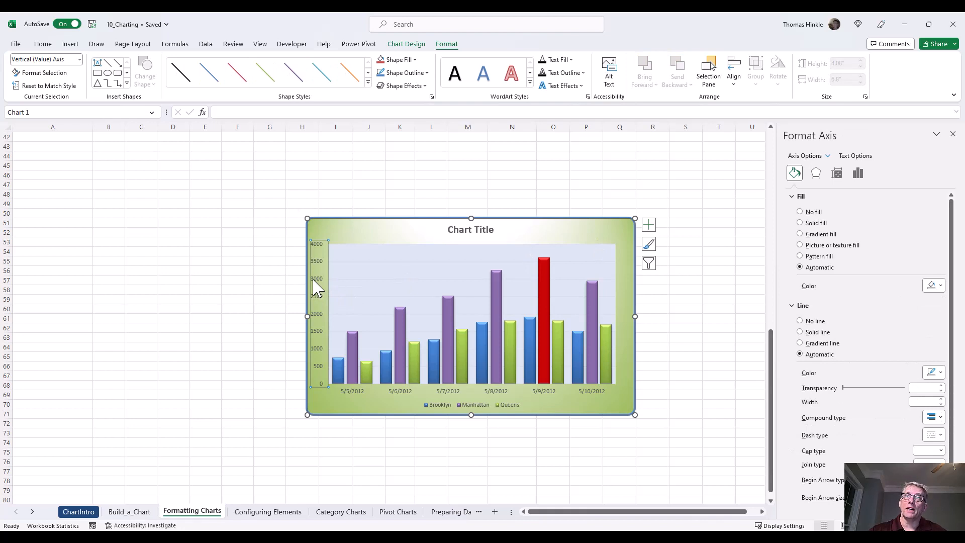
pyautogui.click(452, 405)
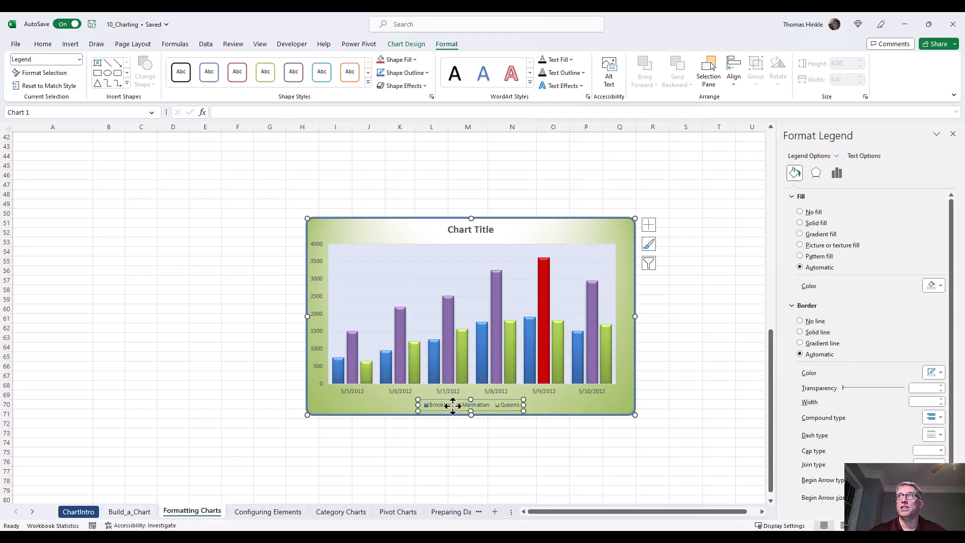
pyautogui.click(564, 406)
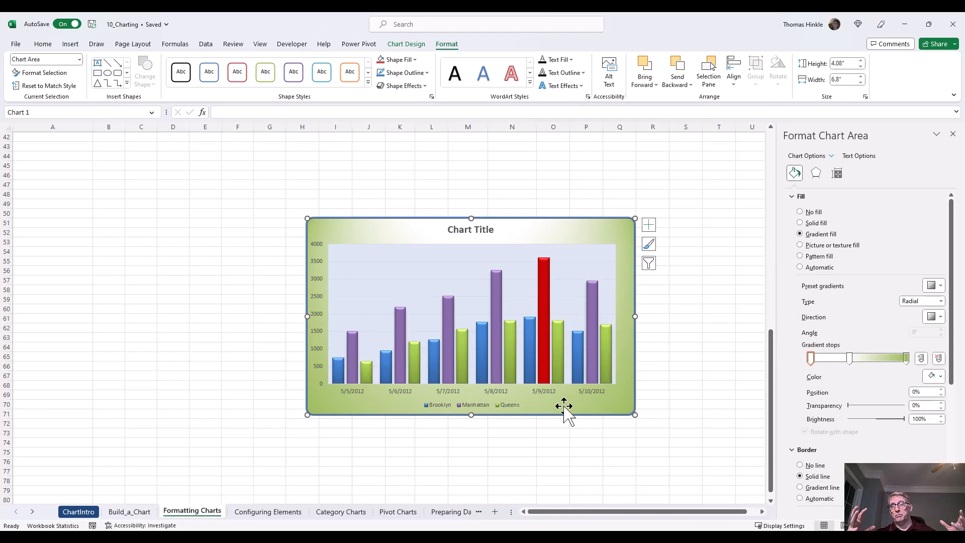